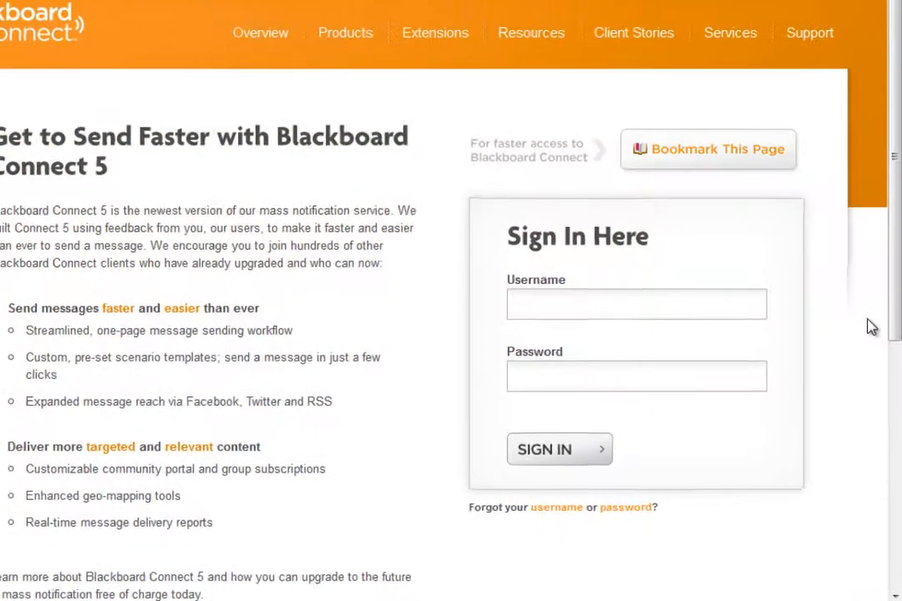
# Sign in with the account username and password.
pyautogui.write('monicademo')
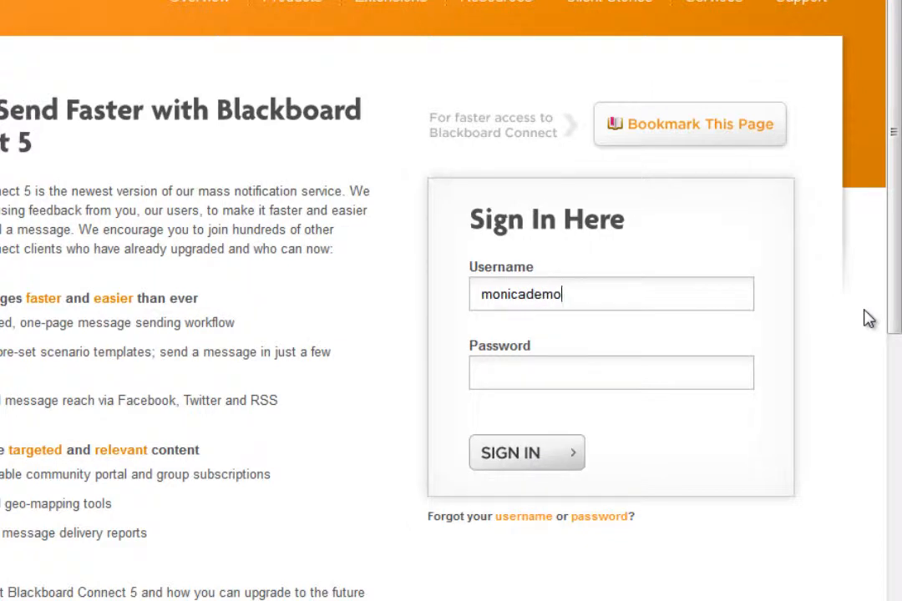
pyautogui.press('Tab')
pyautogui.write('*********')
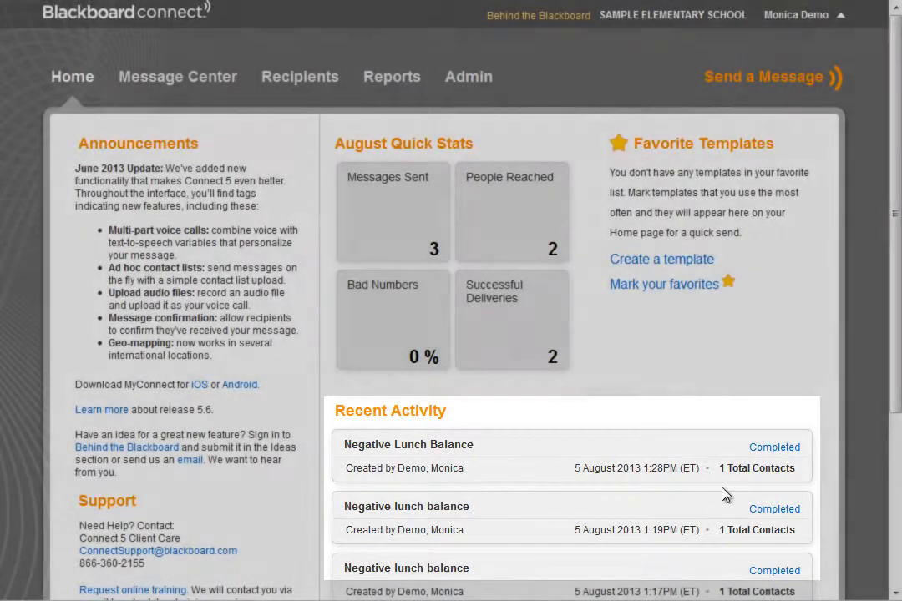
# Open the Message Center to start a new message.
pyautogui.scroll(-3, 676, 409)
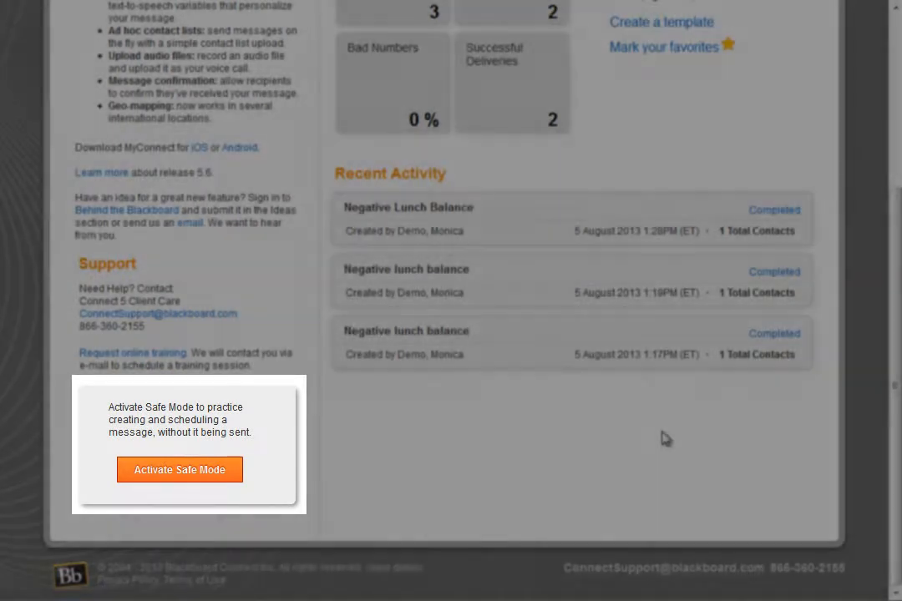
pyautogui.scroll(5, 665, 438)
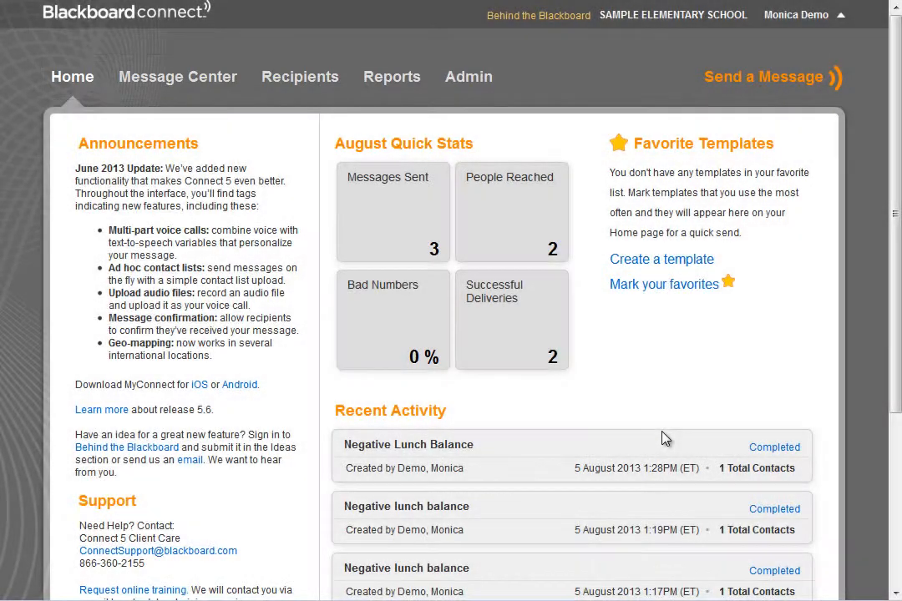
pyautogui.moveTo(739, 81)
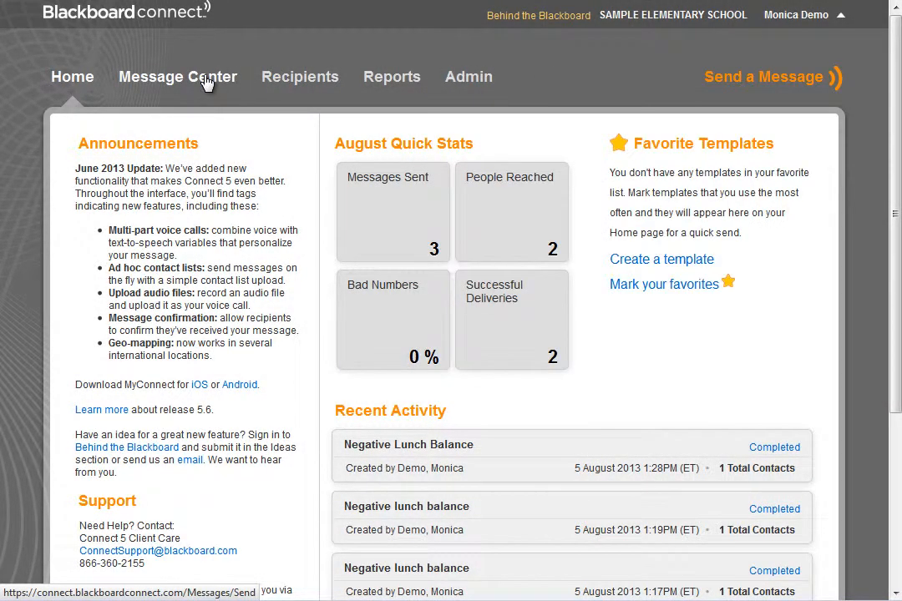
pyautogui.click(207, 81)
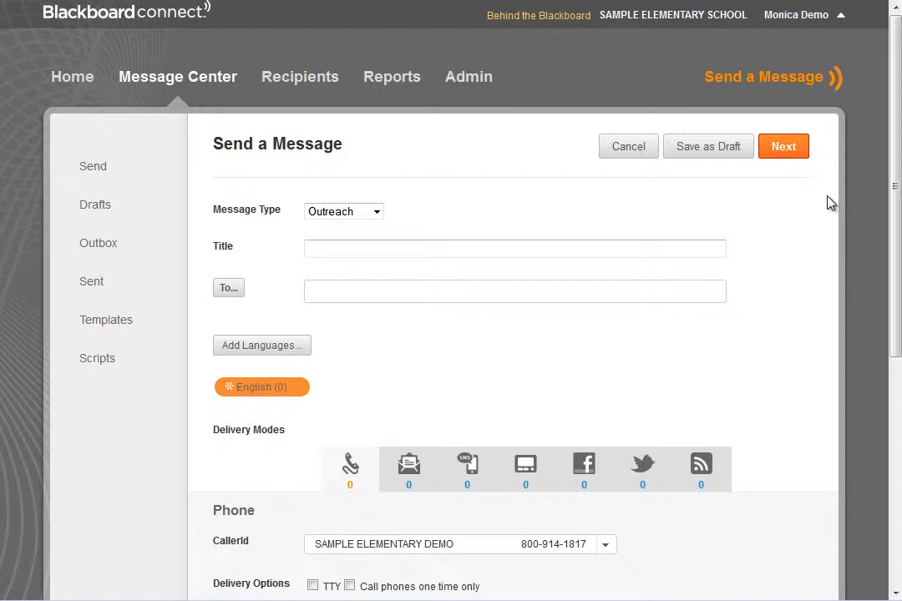
# Set the message title to Open House.
pyautogui.click(650, 255)
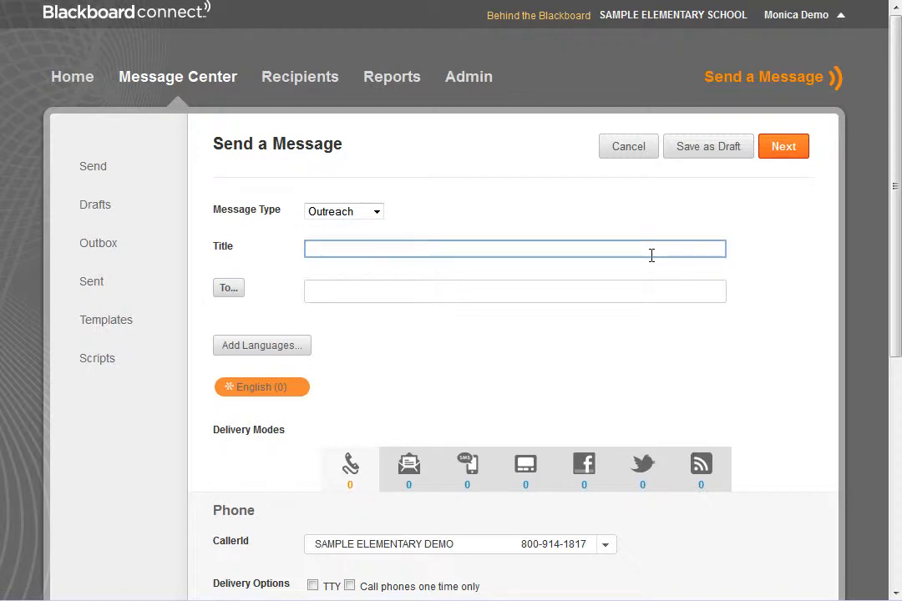
pyautogui.write('Open House')
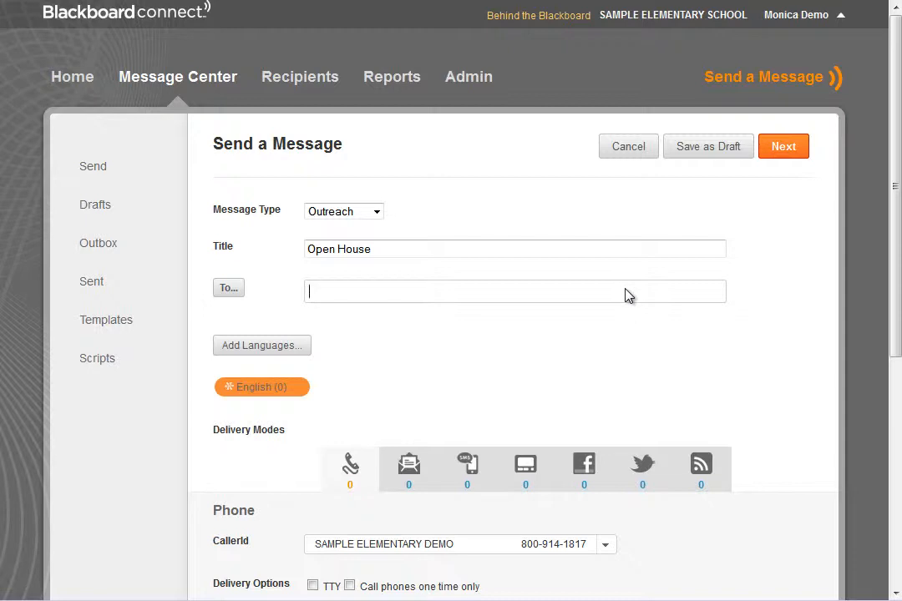
# Try adding the All and Students groups as recipients.
pyautogui.write('all')
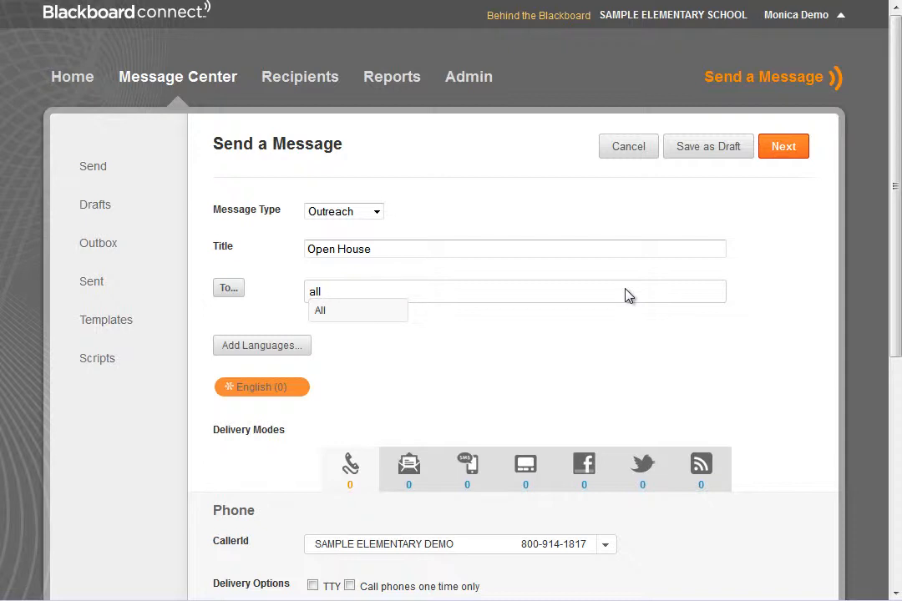
pyautogui.click(357, 312)
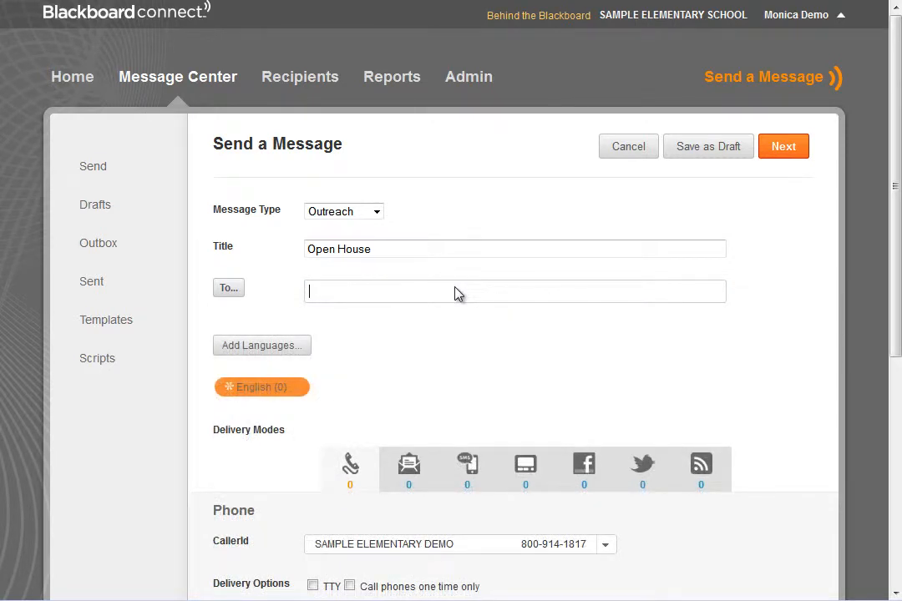
pyautogui.write('student')
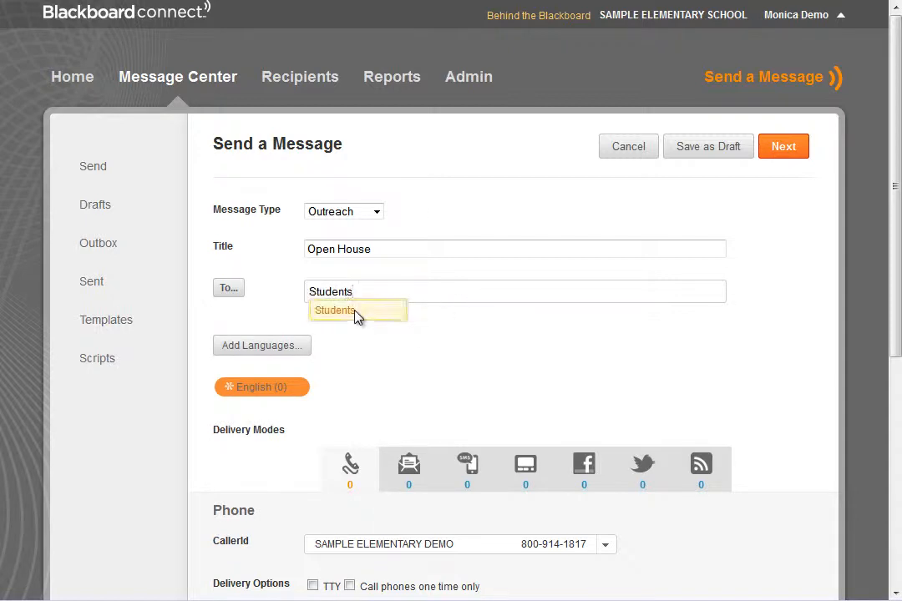
pyautogui.click(357, 313)
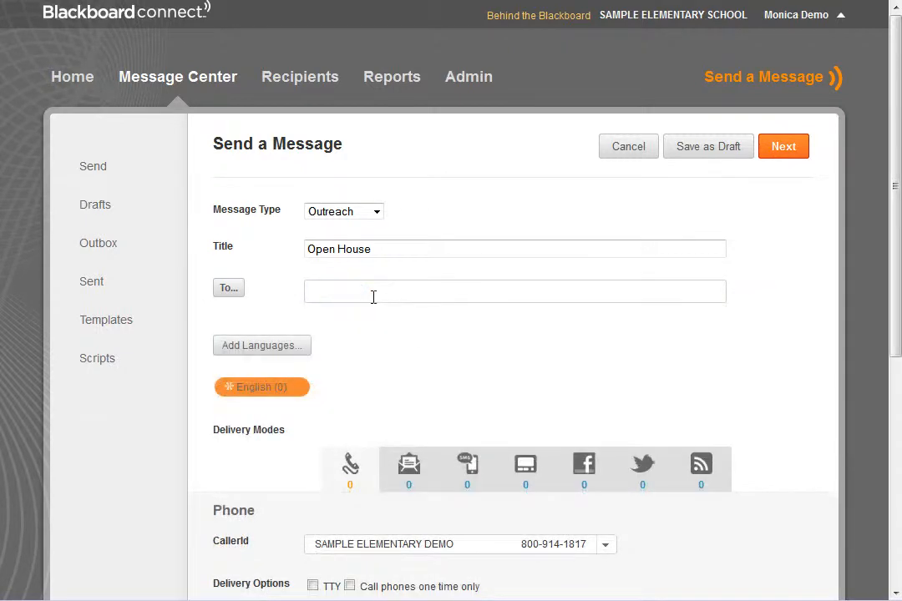
# Add the Site Committee group as a recipient and remove it again.
pyautogui.write('site')
pyautogui.click(374, 314)
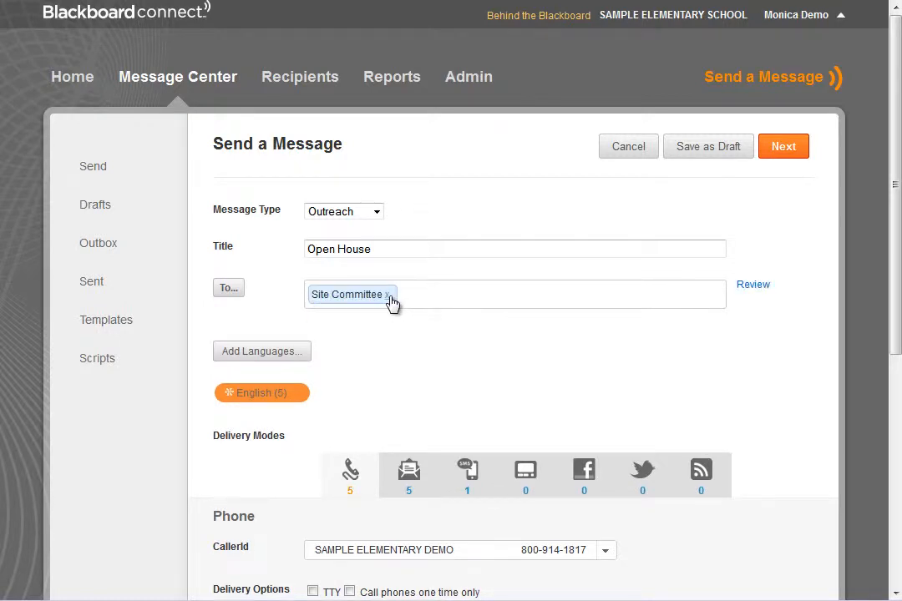
pyautogui.click(387, 294)
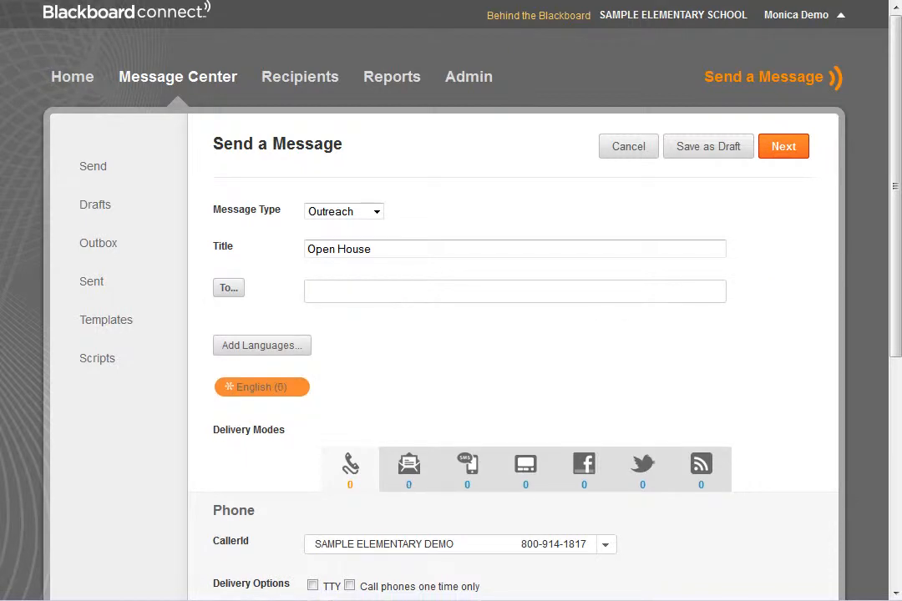
# Open the recipient picker and filter contacts to grade 5 and the Accelerated Reader group.
pyautogui.click(233, 292)
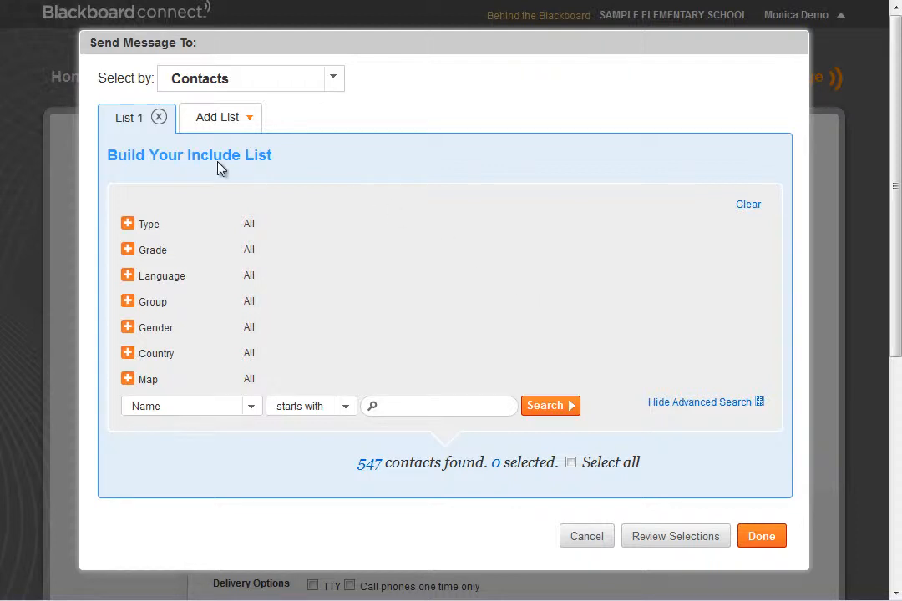
pyautogui.click(127, 249)
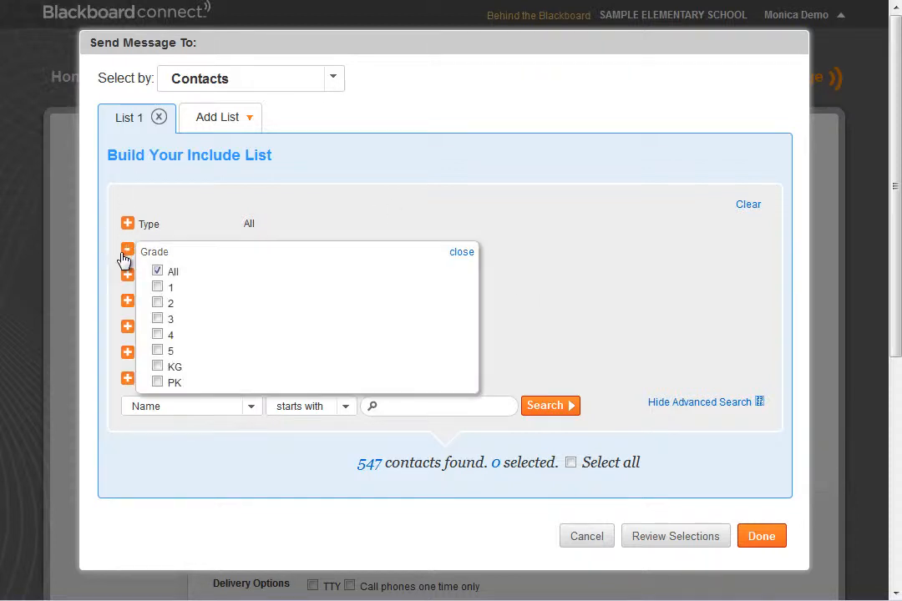
pyautogui.click(157, 350)
pyautogui.click(459, 253)
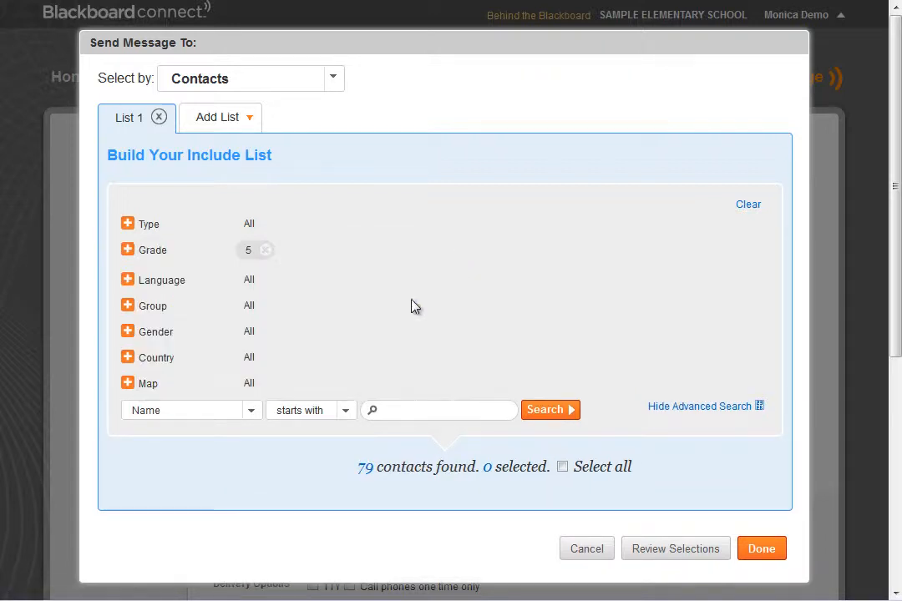
pyautogui.click(128, 307)
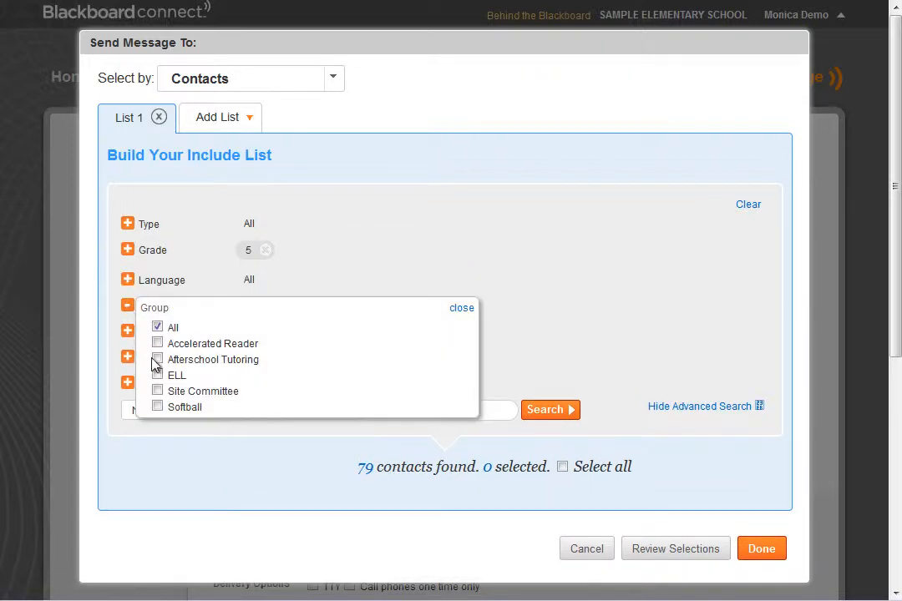
pyautogui.click(157, 343)
pyautogui.click(464, 309)
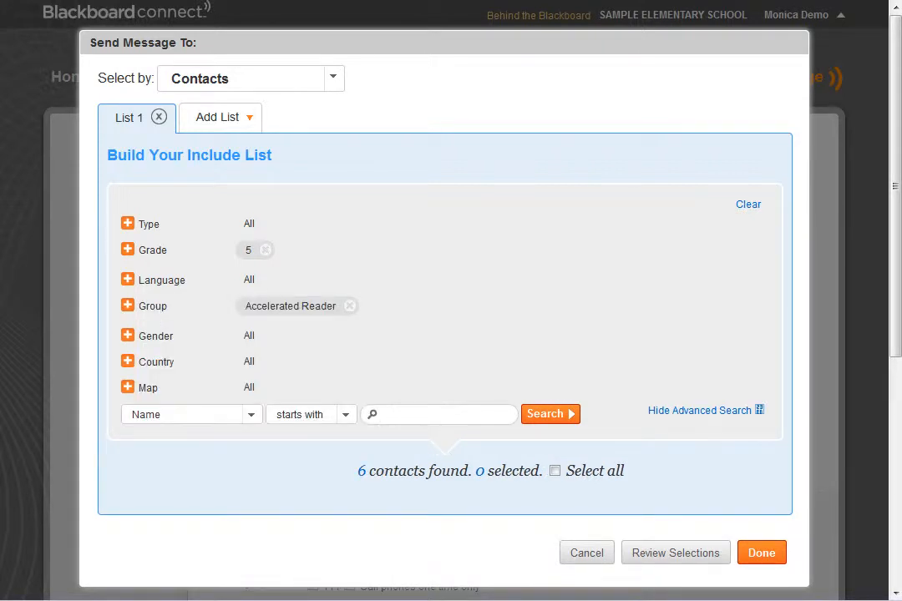
# Search to list the filtered contacts.
pyautogui.click(555, 471)
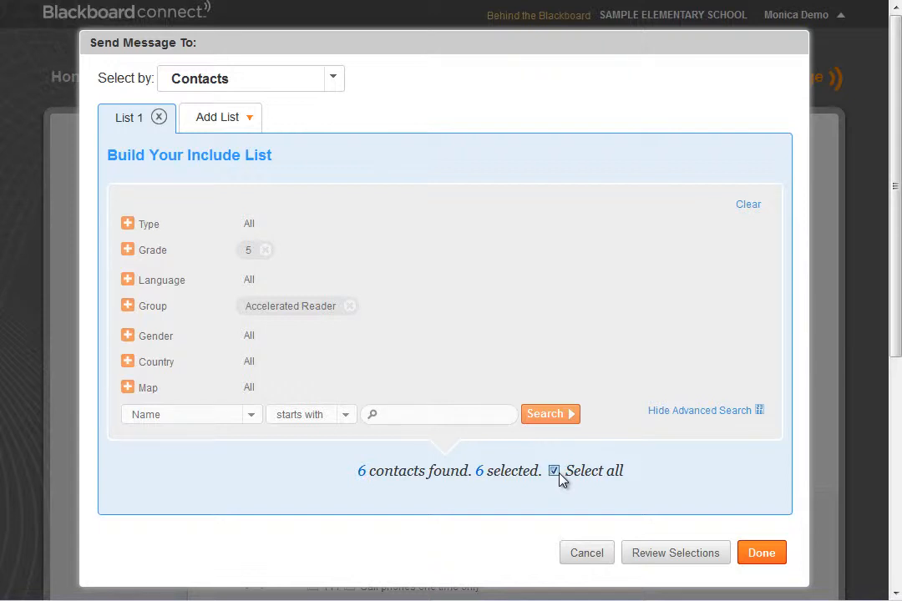
pyautogui.click(557, 416)
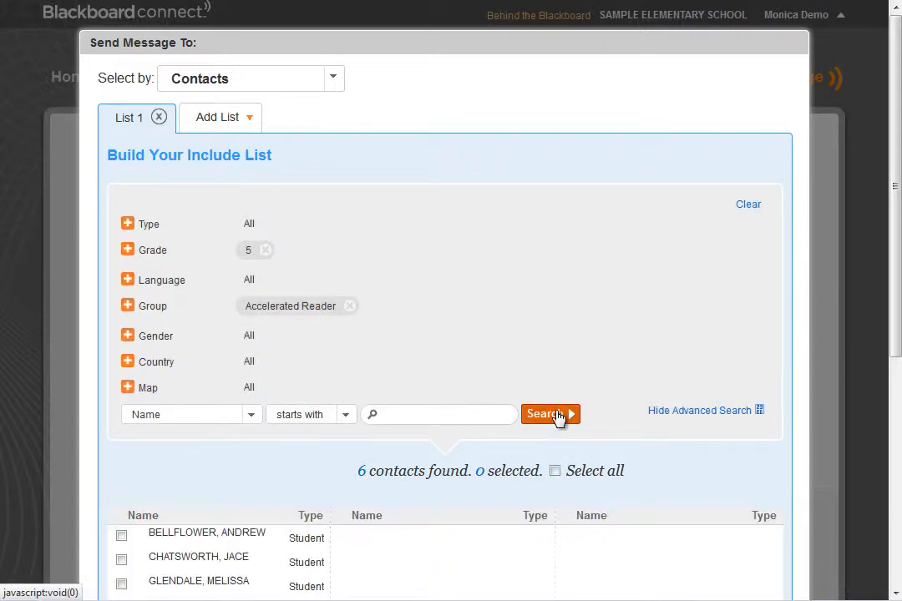
pyautogui.scroll(-3, 557, 417)
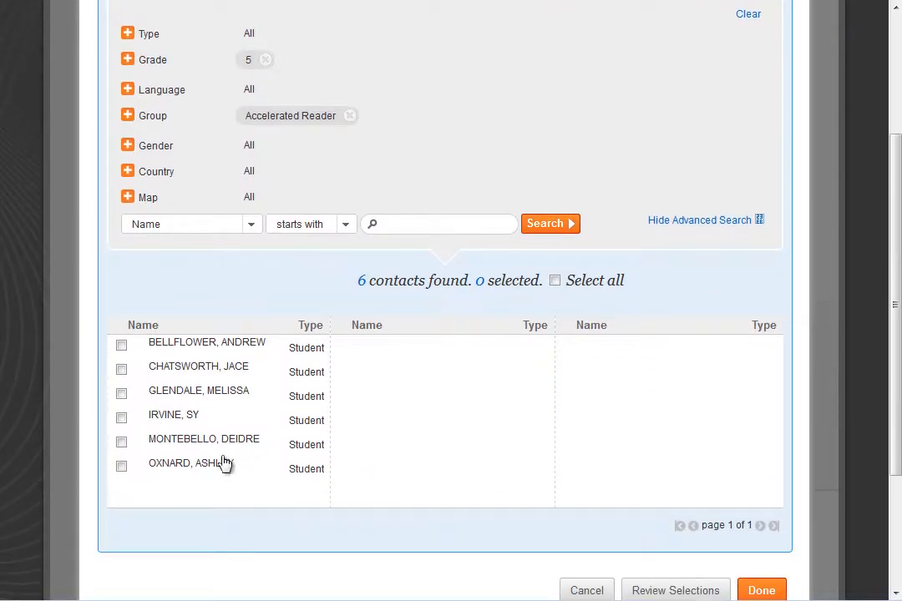
# Check the first three contacts in the list individually.
pyautogui.click(122, 346)
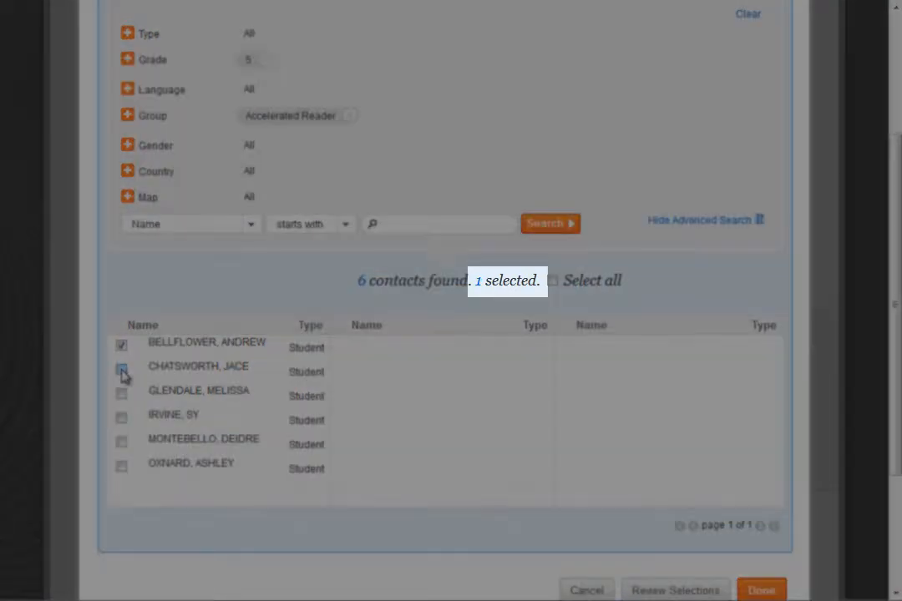
pyautogui.click(122, 371)
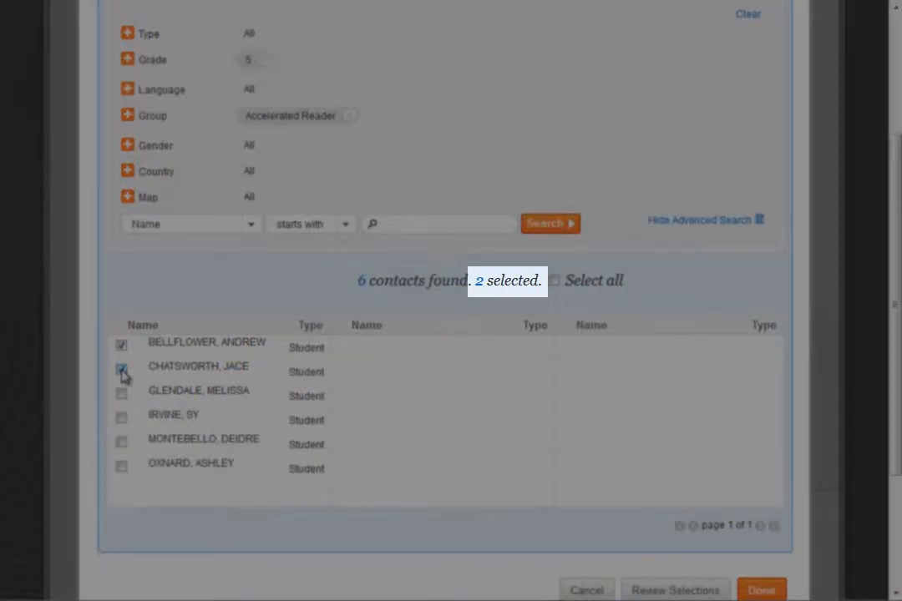
pyautogui.click(122, 395)
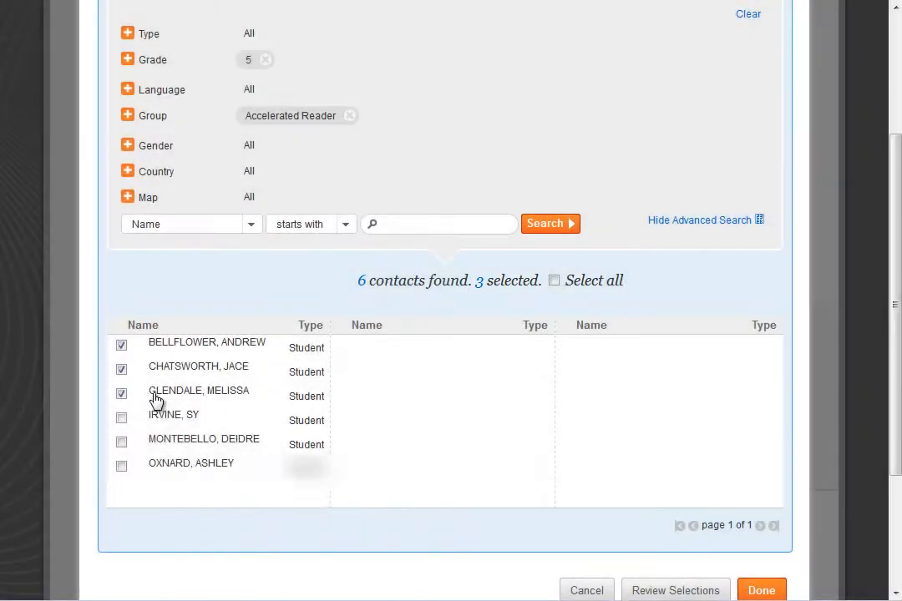
pyautogui.moveTo(164, 399)
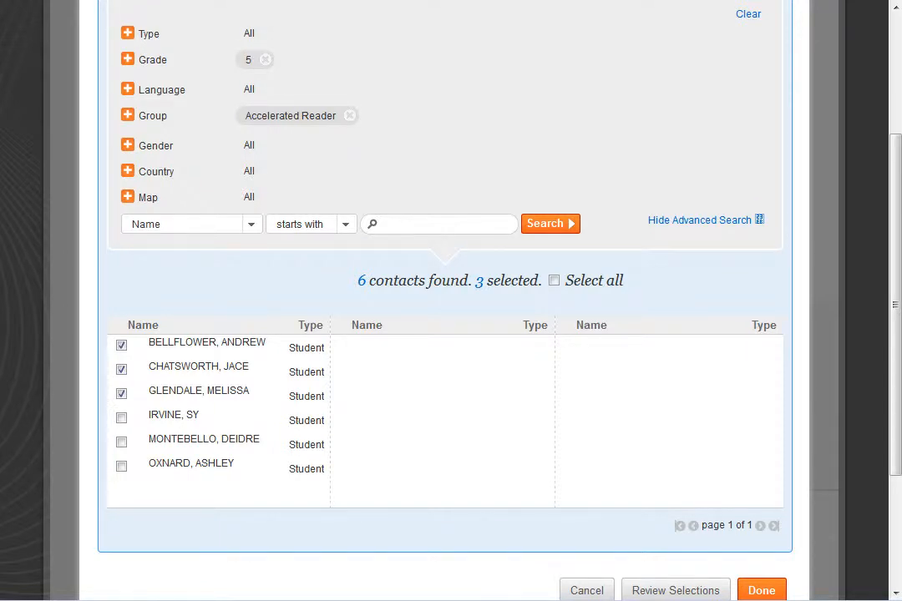
# Select all listed contacts and confirm them as the message recipients.
pyautogui.click(554, 280)
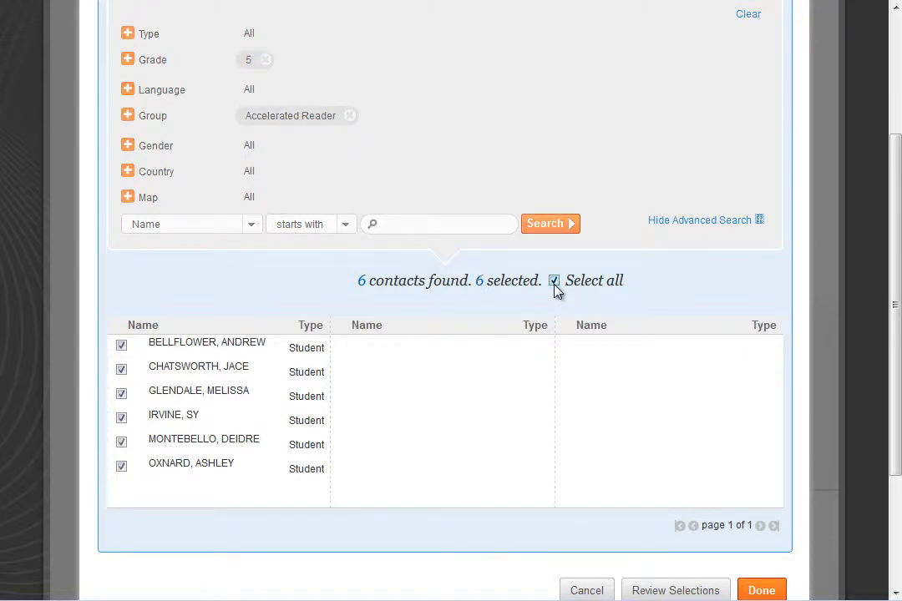
pyautogui.scroll(-2, 640, 510)
pyautogui.click(761, 496)
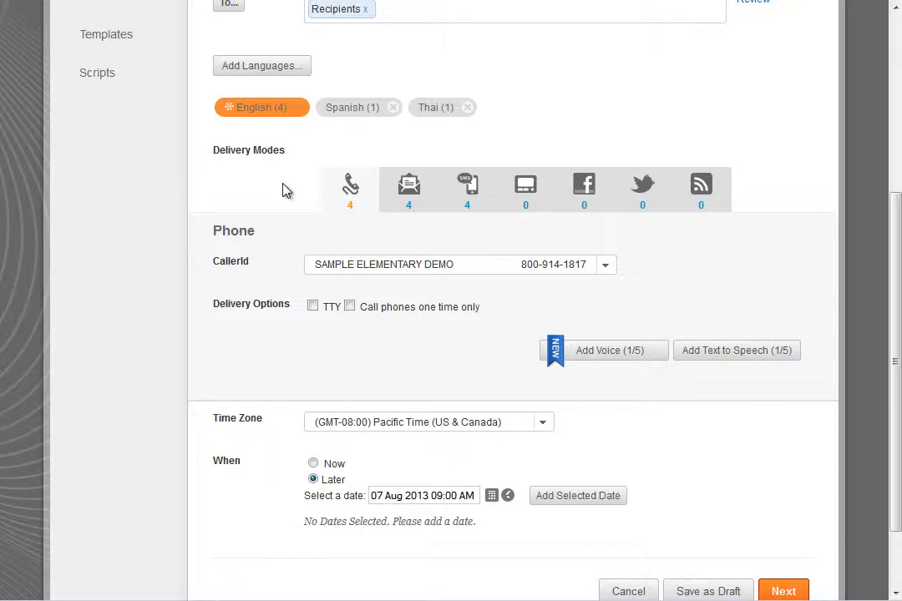
# Review the Email delivery mode and the phone Caller ID options.
pyautogui.click(411, 188)
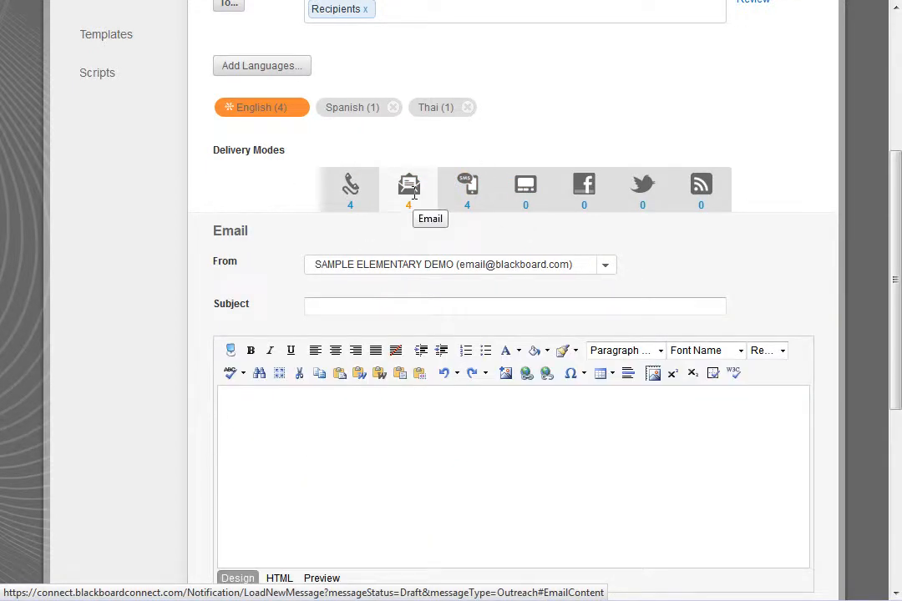
pyautogui.click(352, 199)
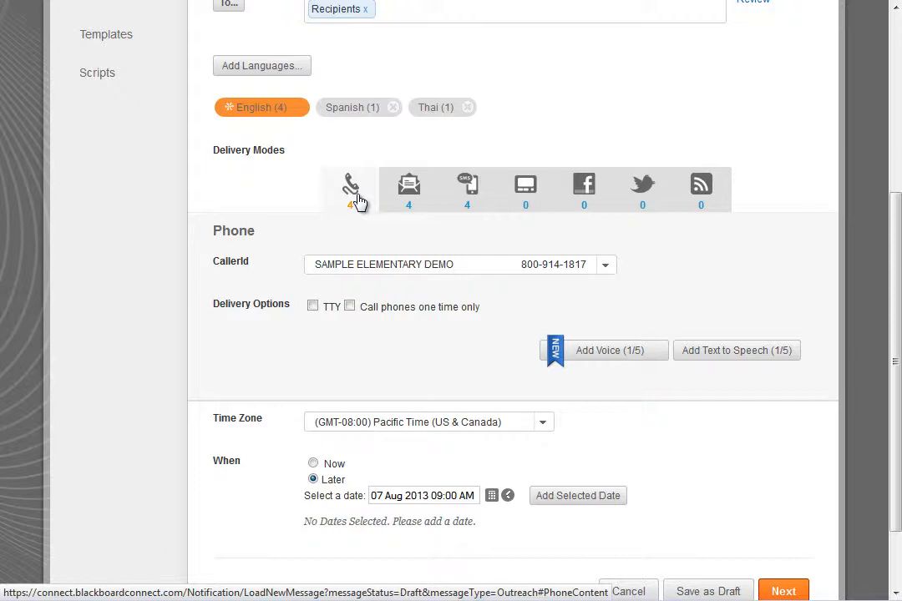
pyautogui.click(606, 268)
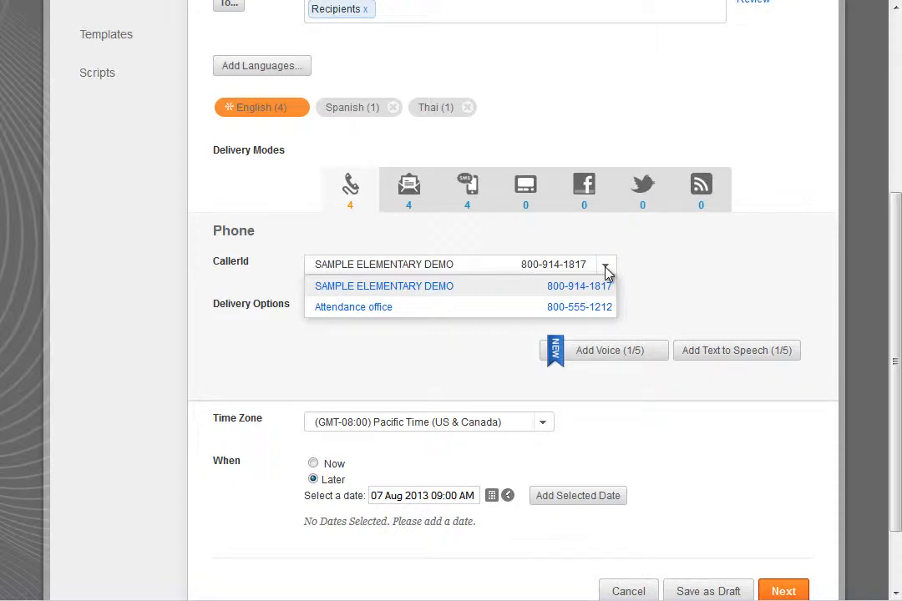
pyautogui.click(605, 268)
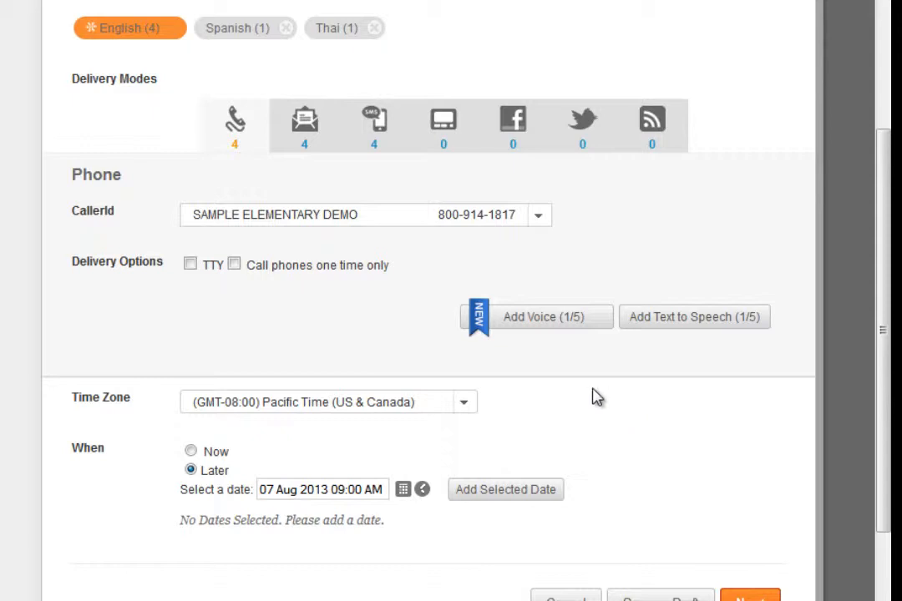
# Add a Voice+ Audio block to the English phone message and look through the Insert Script list.
pyautogui.click(554, 328)
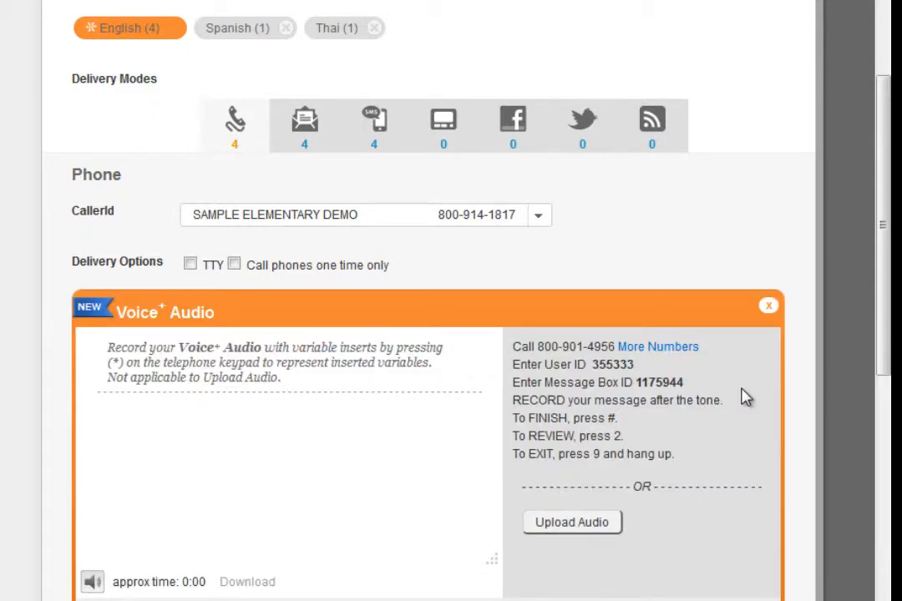
pyautogui.scroll(-1, 745, 398)
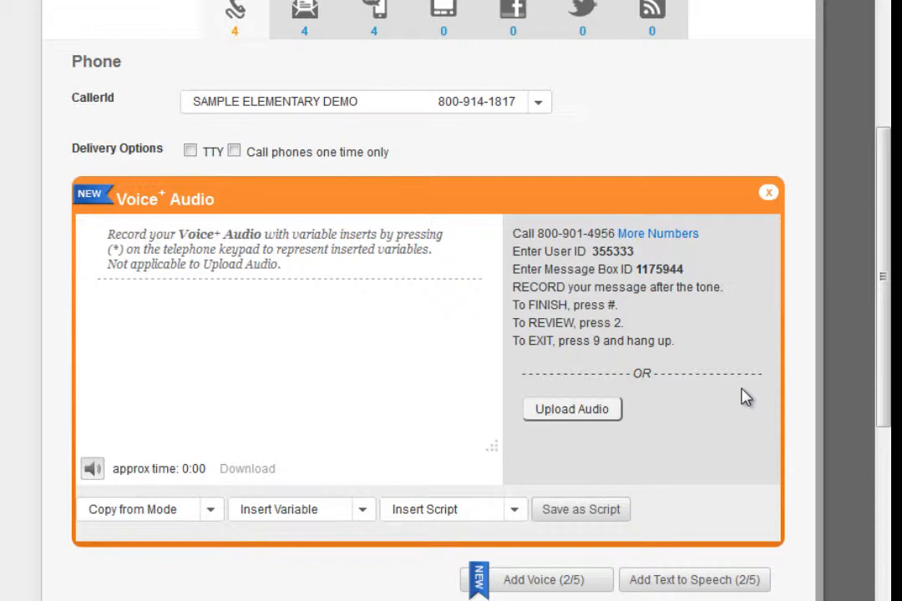
pyautogui.scroll(-1, 746, 398)
pyautogui.click(444, 399)
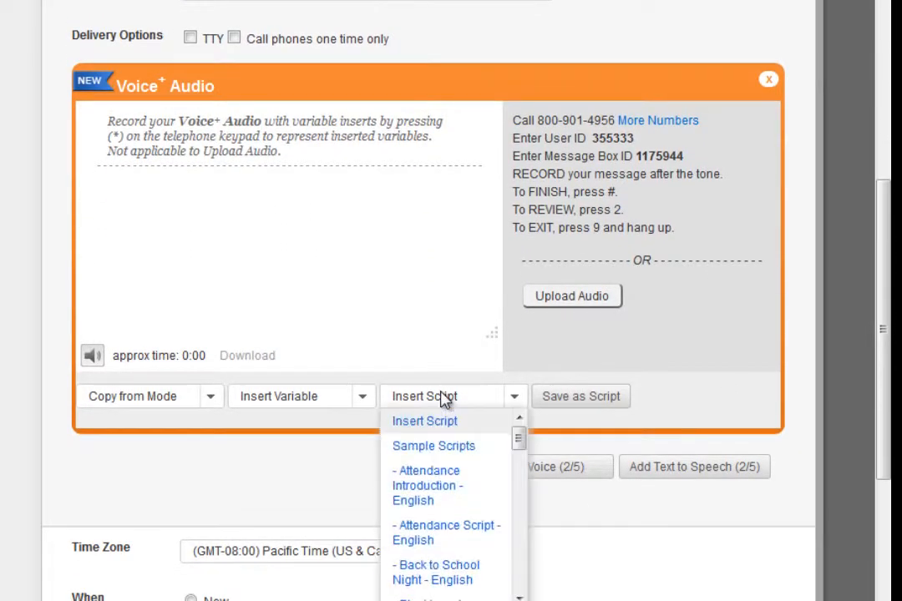
pyautogui.click(360, 264)
# Type the principal's phone script beginning "Good evening, parents." and announcing an important announcement into the Voice+ Audio box.
pyautogui.write('Good')
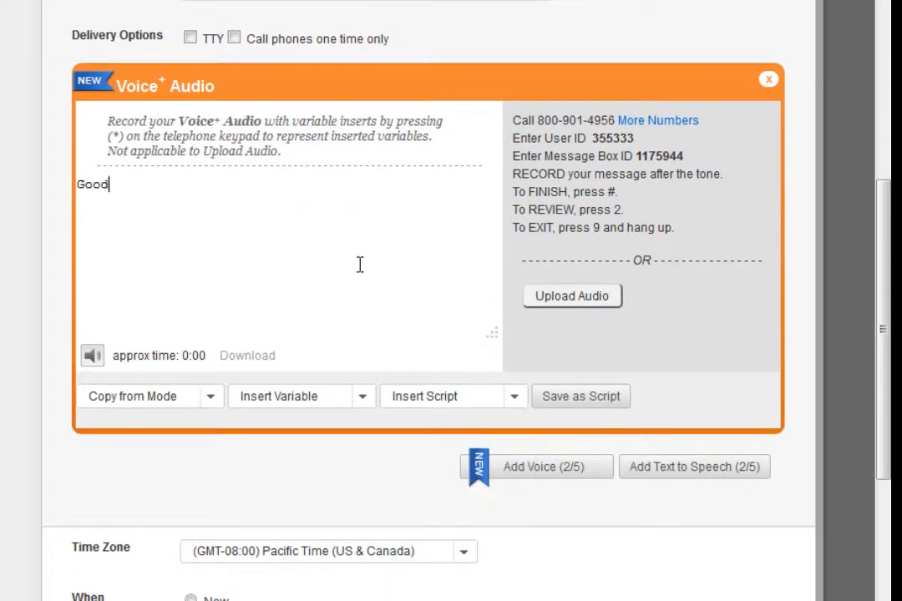
pyautogui.write(' evening, parents.')
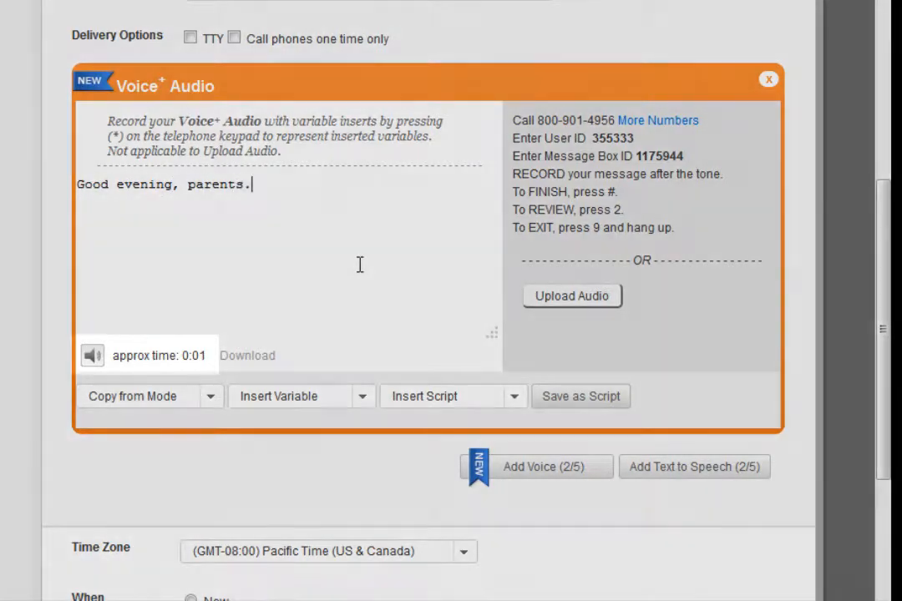
pyautogui.write(' This is Principa')
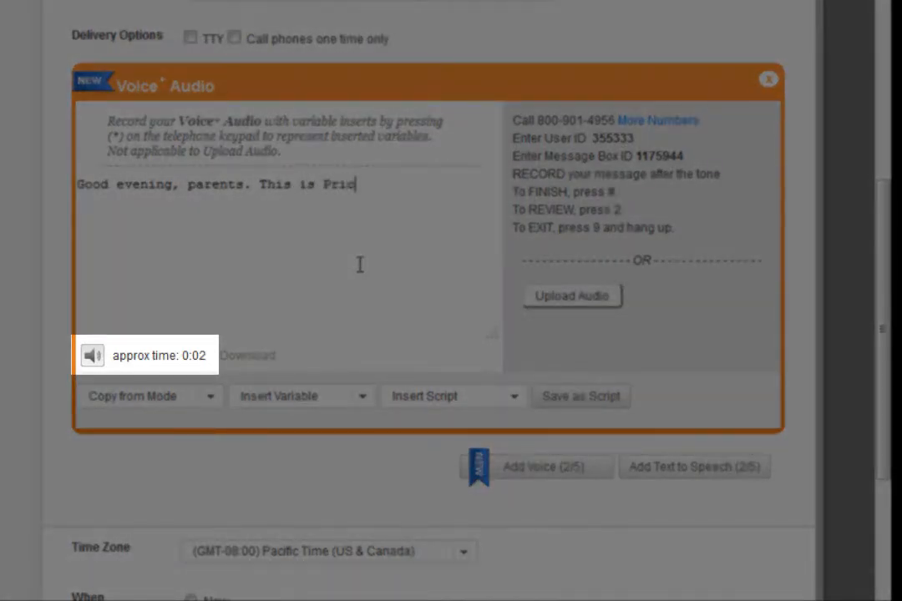
pyautogui.write('l Demo cal')
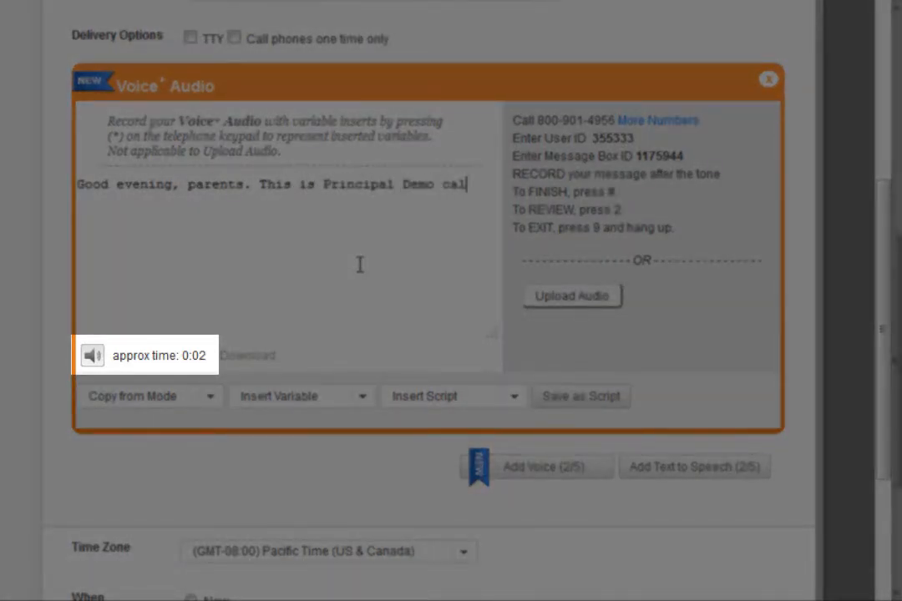
pyautogui.write('ling with an i')
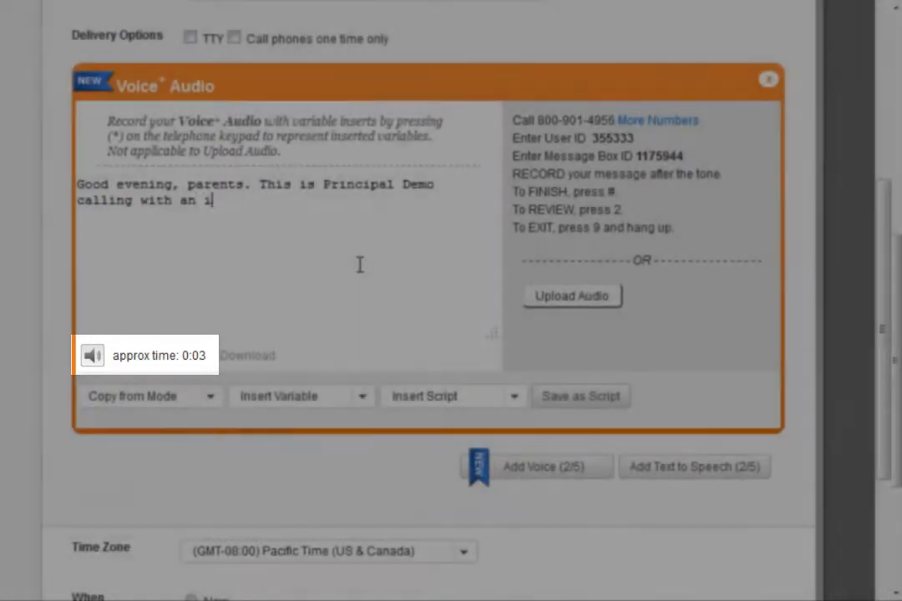
pyautogui.write('mportant announc')
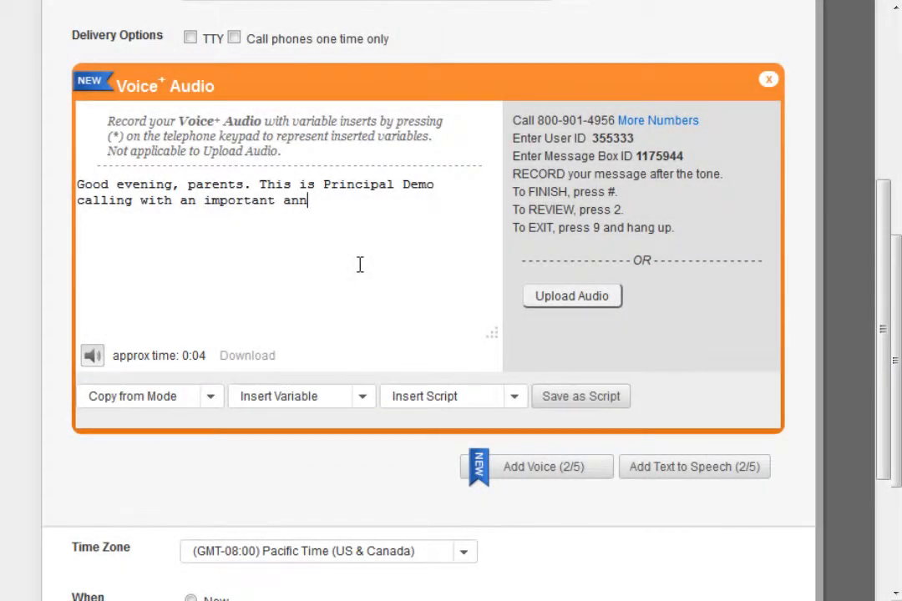
pyautogui.write("ement. I'd like")
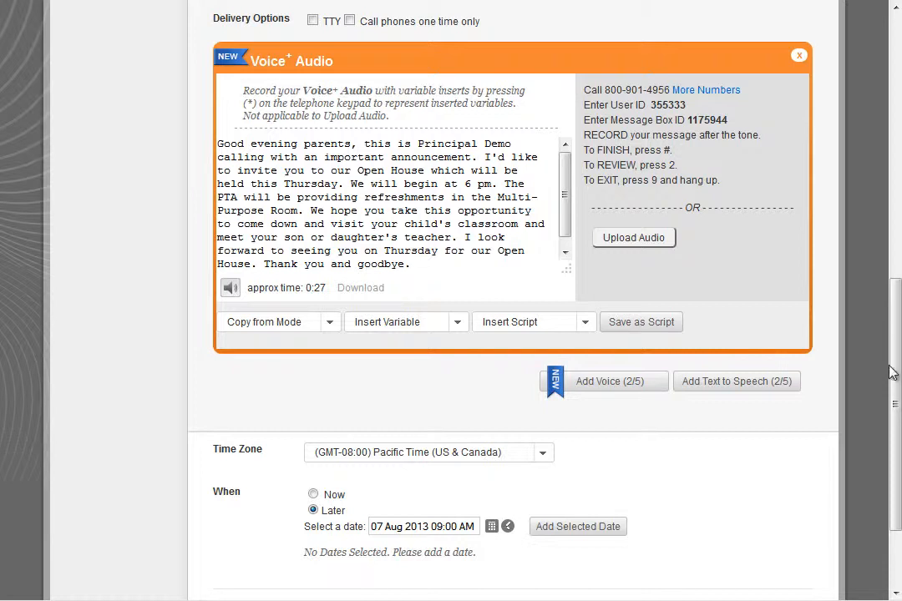
# Switch to the Email delivery mode and enter the subject Open House.
pyautogui.scroll(3, 886, 415)
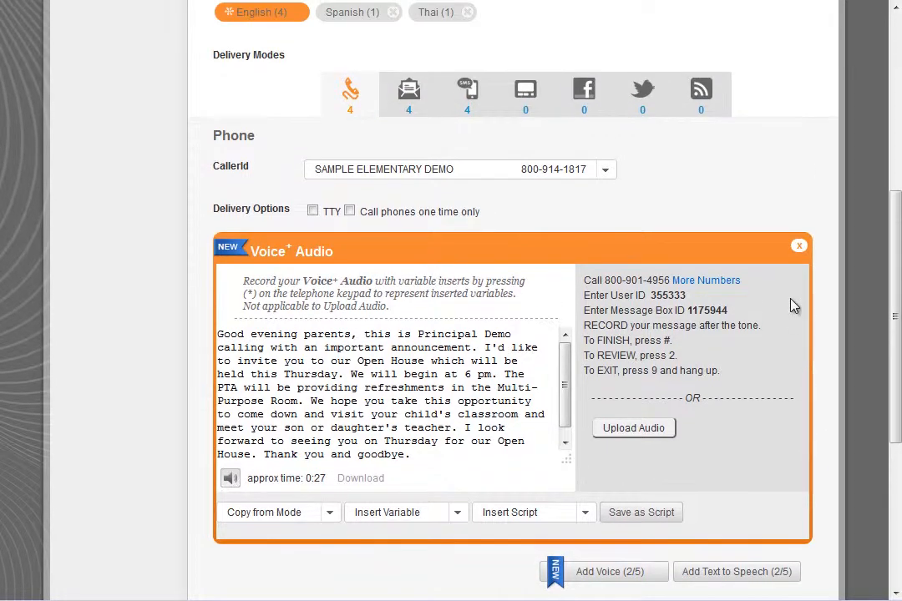
pyautogui.click(408, 94)
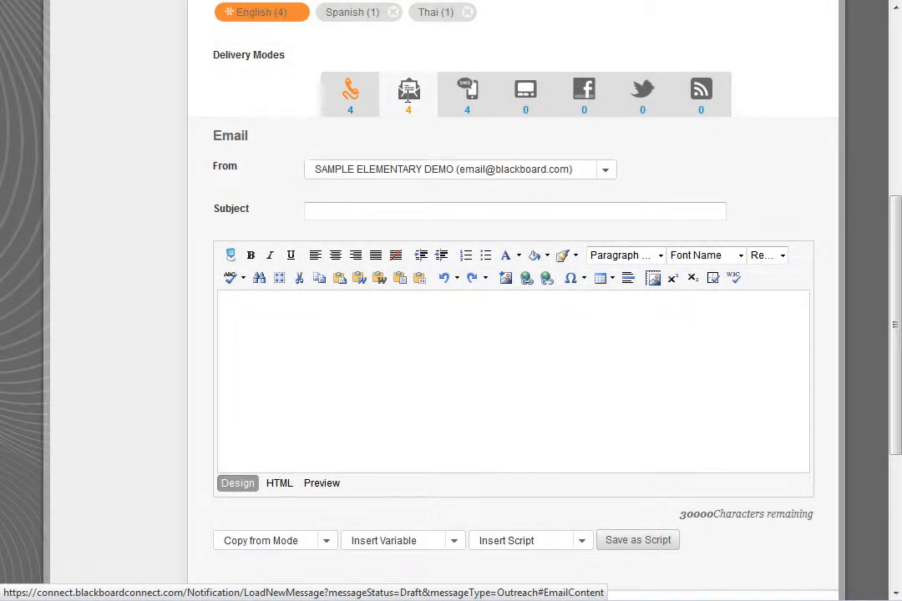
pyautogui.click(606, 171)
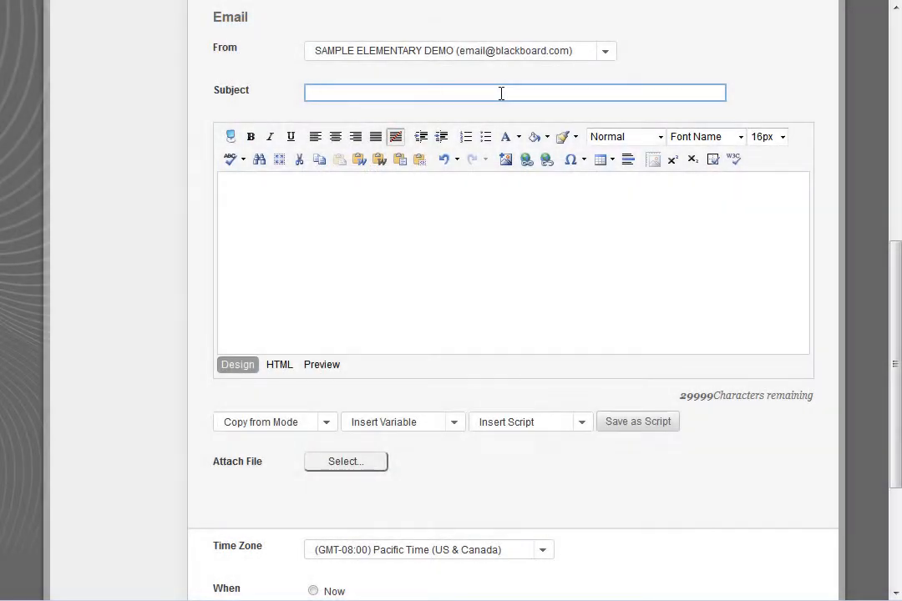
pyautogui.write('Open House')
# Fill the email body by copying the content from the Phone mode.
pyautogui.click(489, 191)
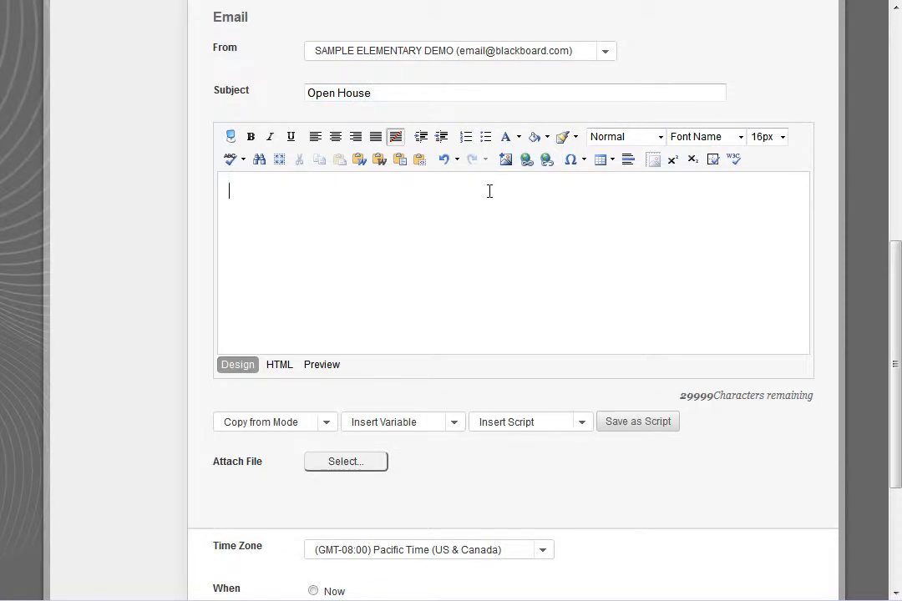
pyautogui.scroll(-1, 489, 192)
pyautogui.scroll(-1, 489, 191)
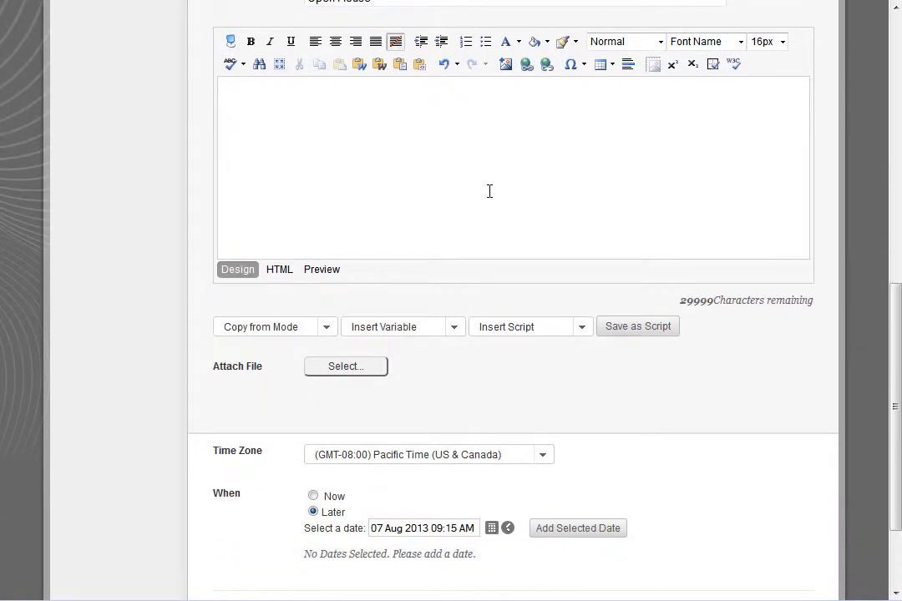
pyautogui.click(327, 327)
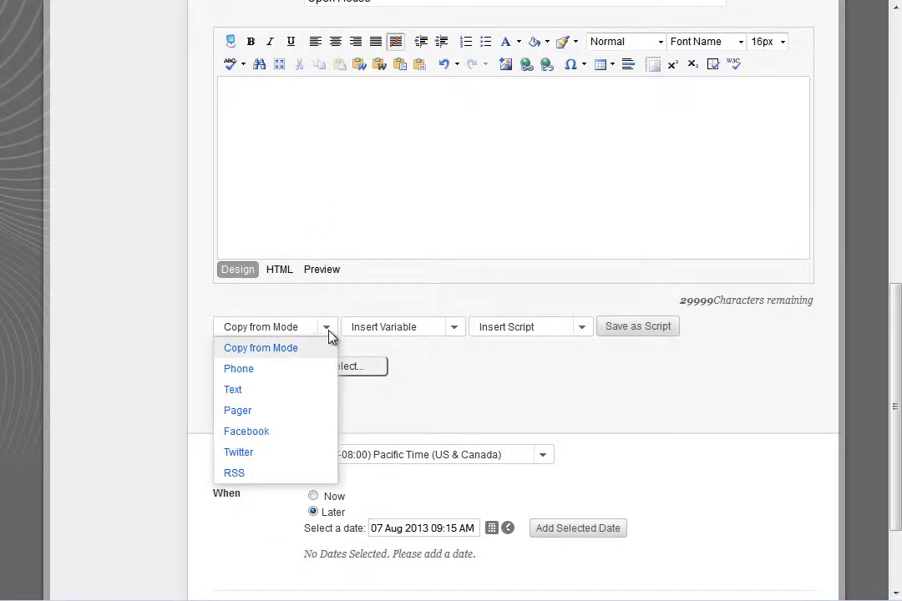
pyautogui.click(306, 369)
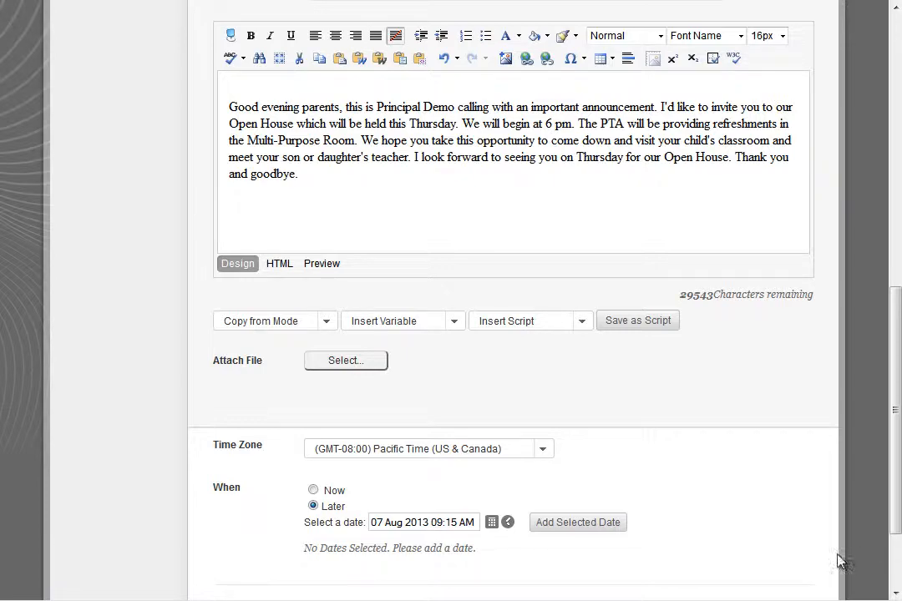
# Switch to the Text delivery mode and paste the short Open House text message into the text box.
pyautogui.scroll(6, 839, 561)
pyautogui.click(464, 355)
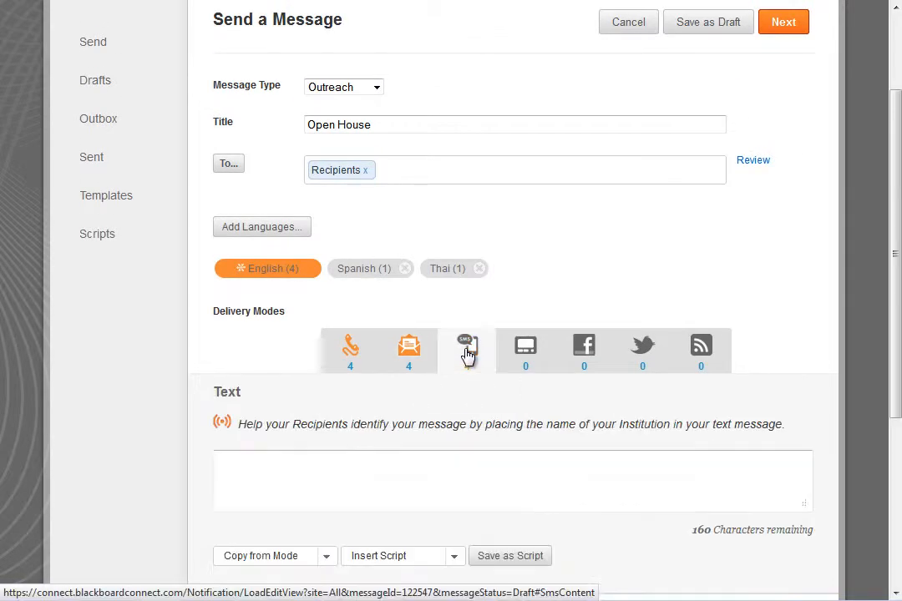
pyautogui.scroll(-3, 465, 356)
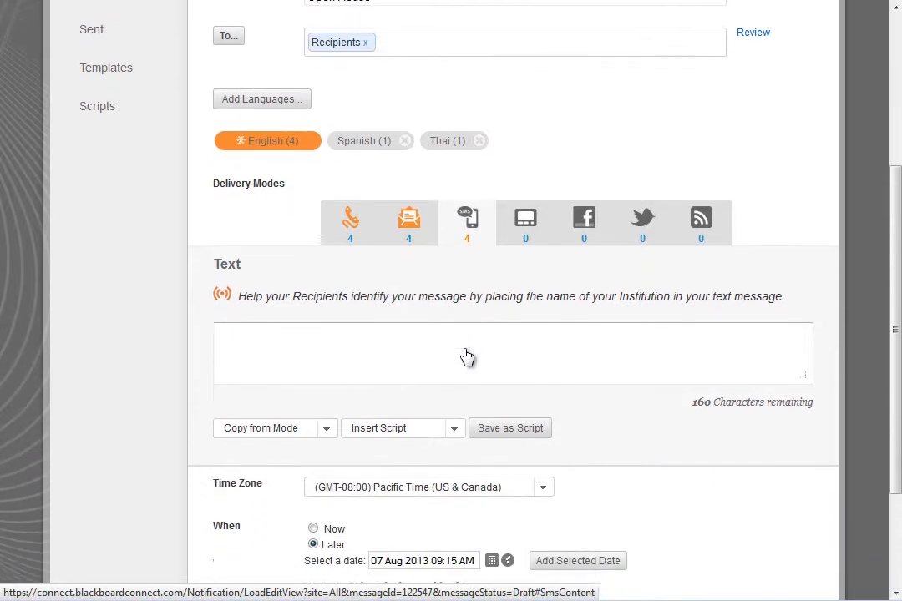
pyautogui.click(412, 288)
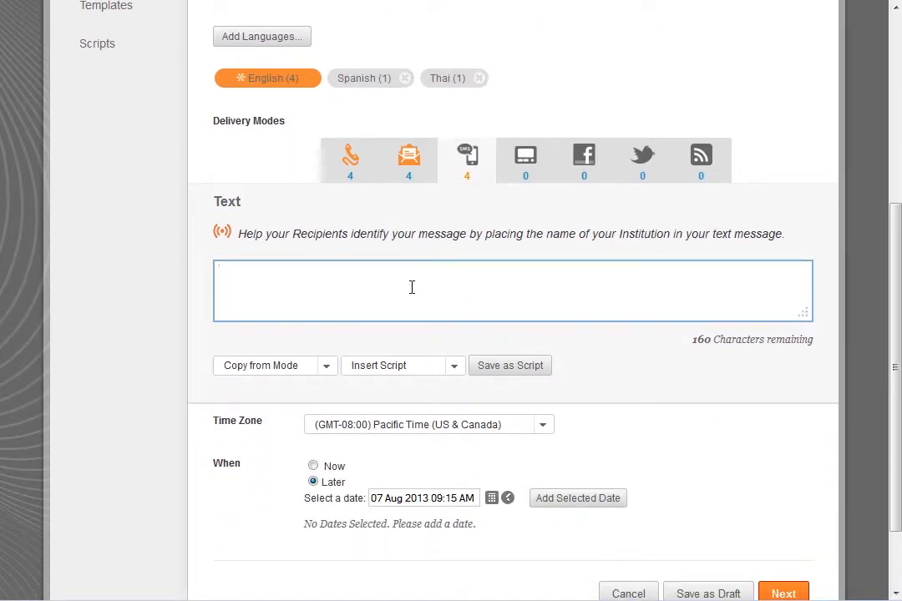
pyautogui.write("Sample Elementary School Open House will be this Thursday at 7pm. Visit your child's classroom and meet the teacher. See you there!")
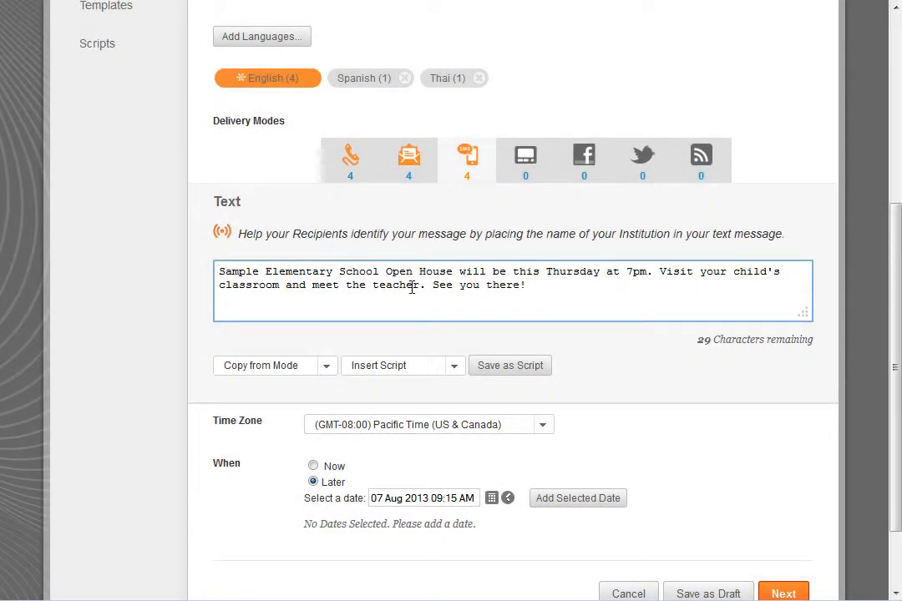
# Switch to the Spanish language version and add a Text to Speech block to its phone message.
pyautogui.click(360, 86)
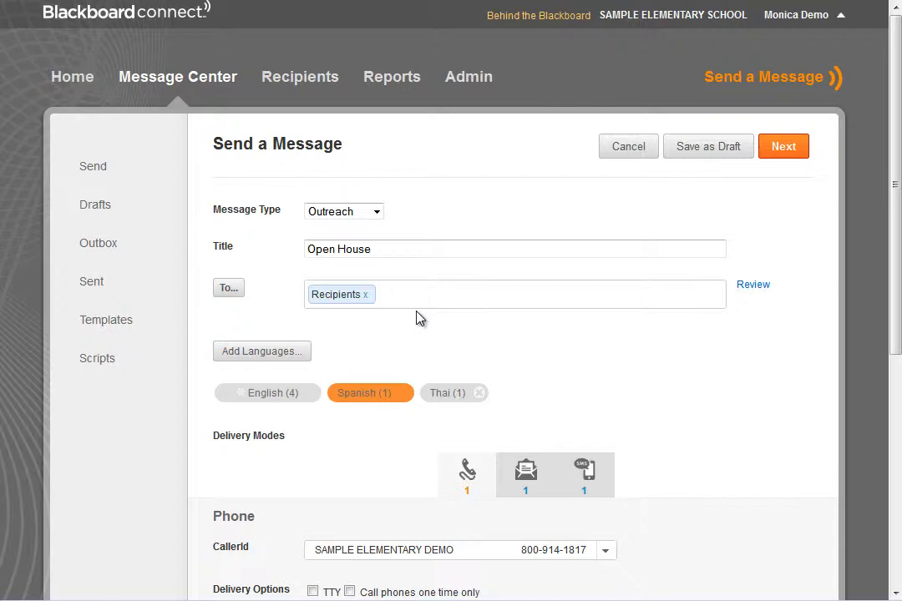
pyautogui.scroll(-2, 419, 318)
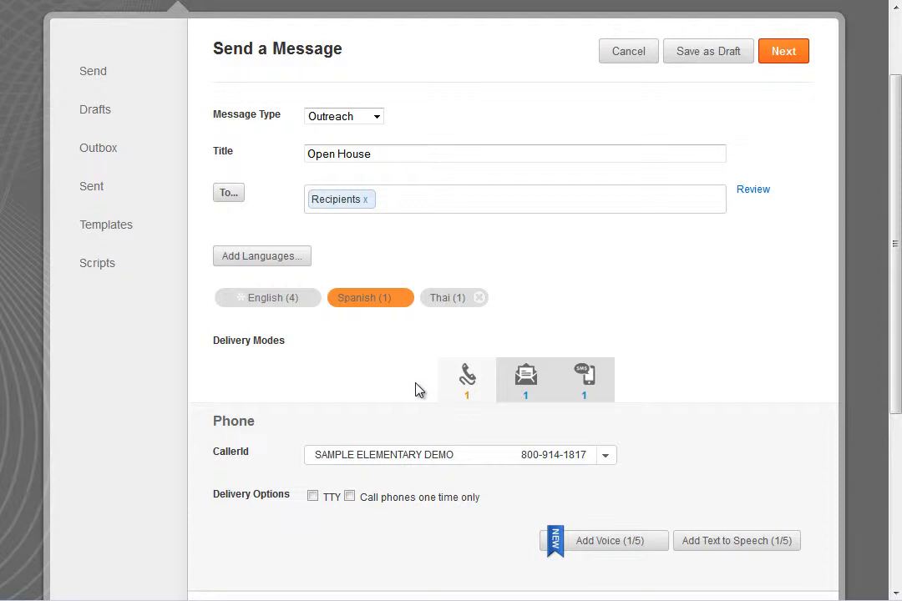
pyautogui.scroll(-2, 439, 383)
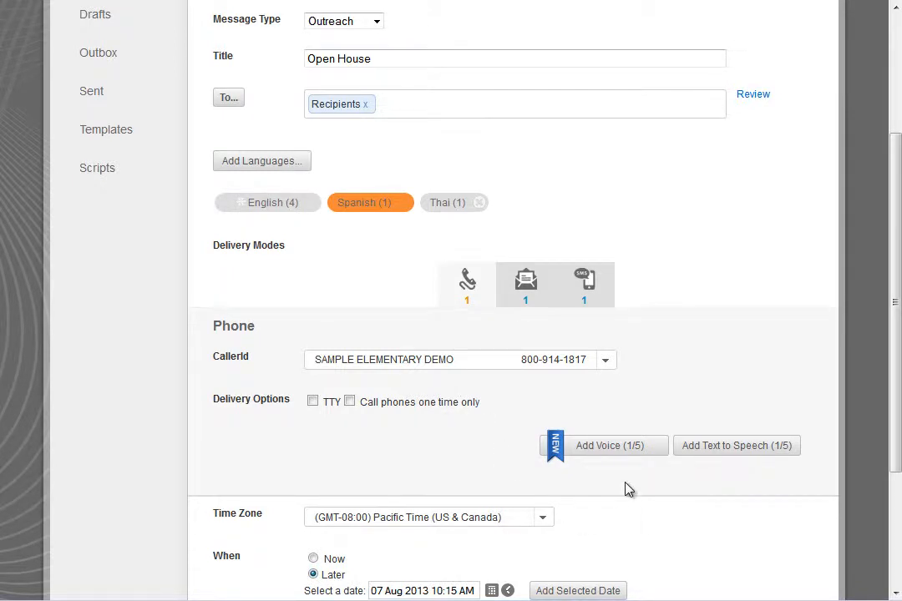
pyautogui.click(733, 447)
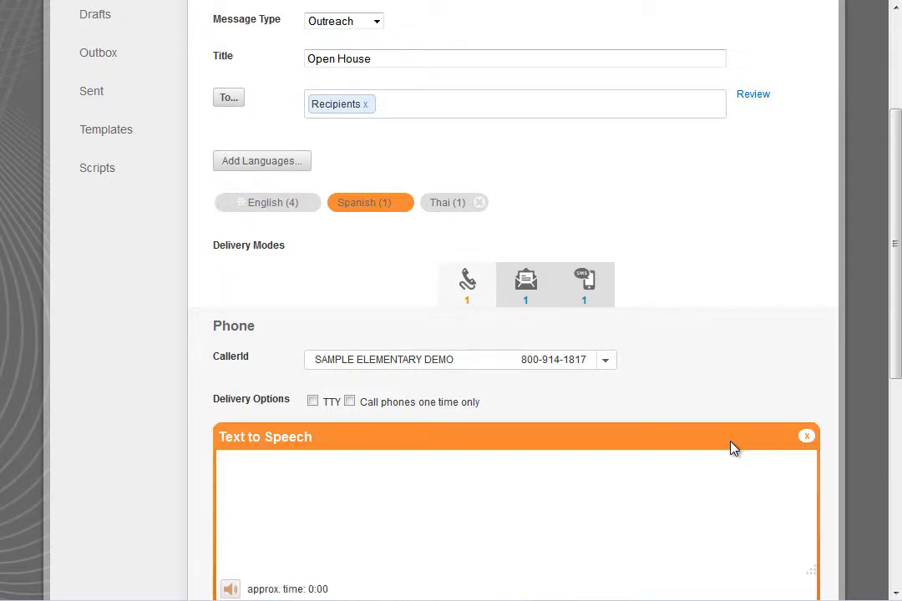
# Add a Voice+ Audio block to the Spanish phone message and paste the Spanish Open House script.
pyautogui.scroll(-4, 731, 448)
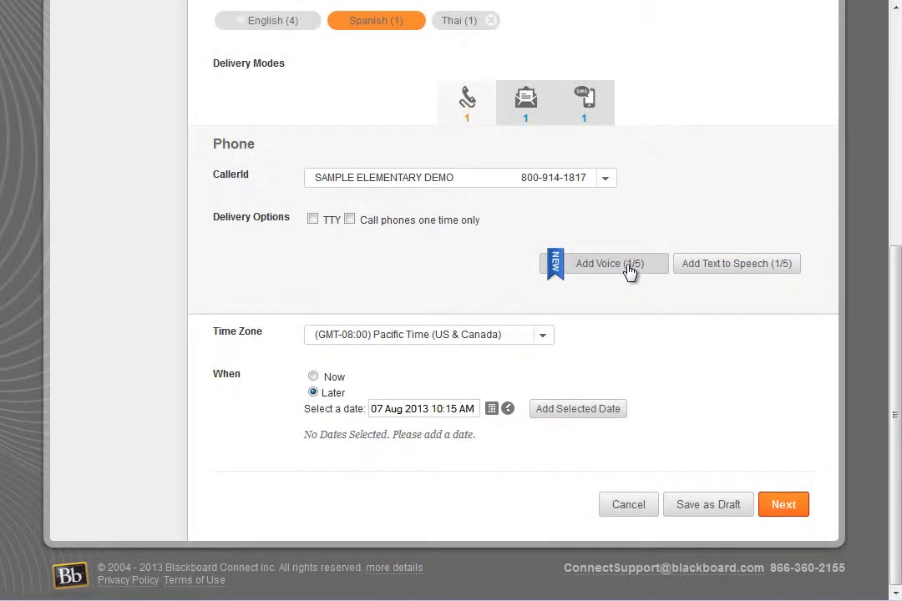
pyautogui.click(630, 267)
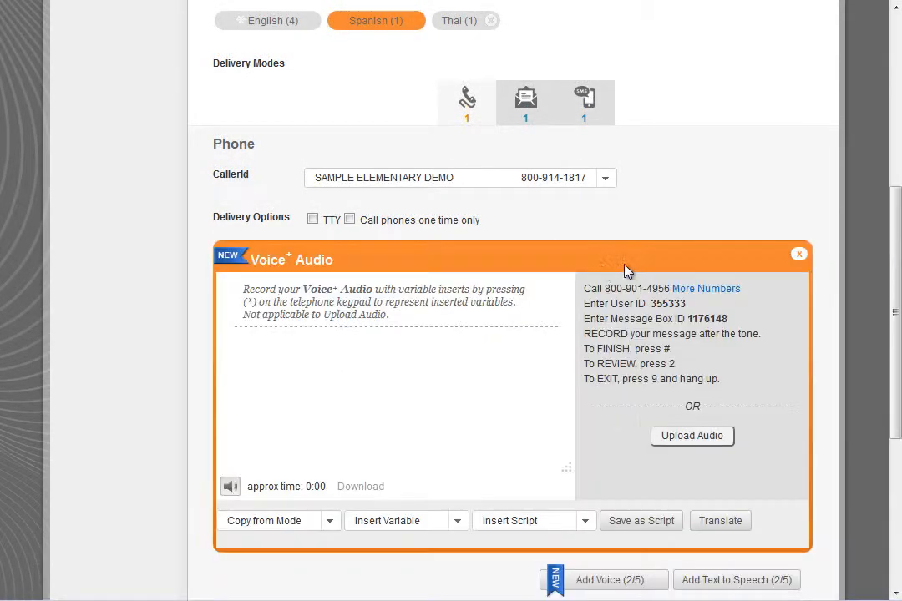
pyautogui.write('Buenas noches, los padres, esta es la principal demostración con un anuncio importante. Me gustaría invitarles a nuestro Open House que se celebrará este jueves. Comenzaremos a las 6 h. La PTA de refrescos en la sala multiuso. Esperamos que tenga la oportunidad de venir y visitar el salón de clase de su niño y cumplir con su hijo o hija del maestro. Espero veros el jueves en nuestra Casa Abierta. Gracias y hasta la vista.')
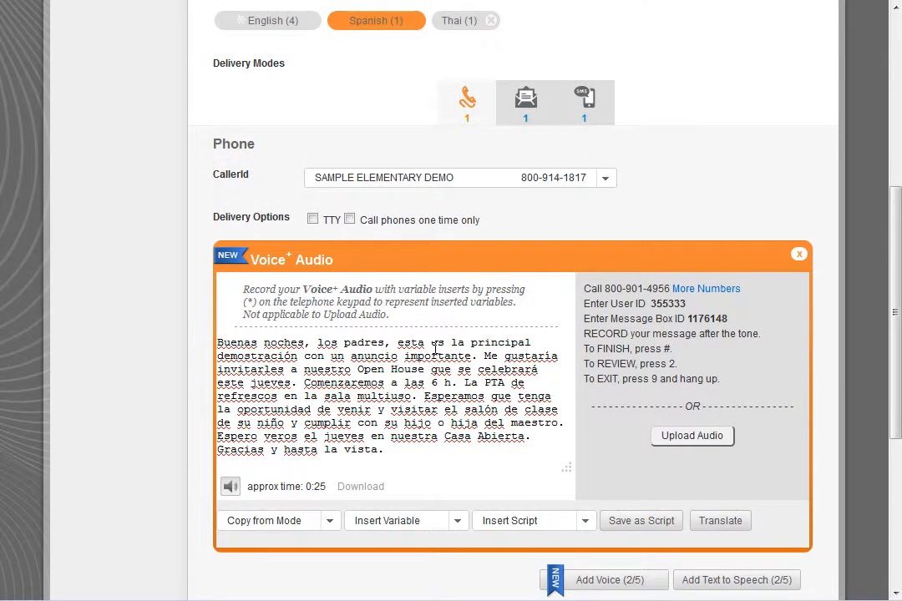
pyautogui.scroll(-1, 435, 347)
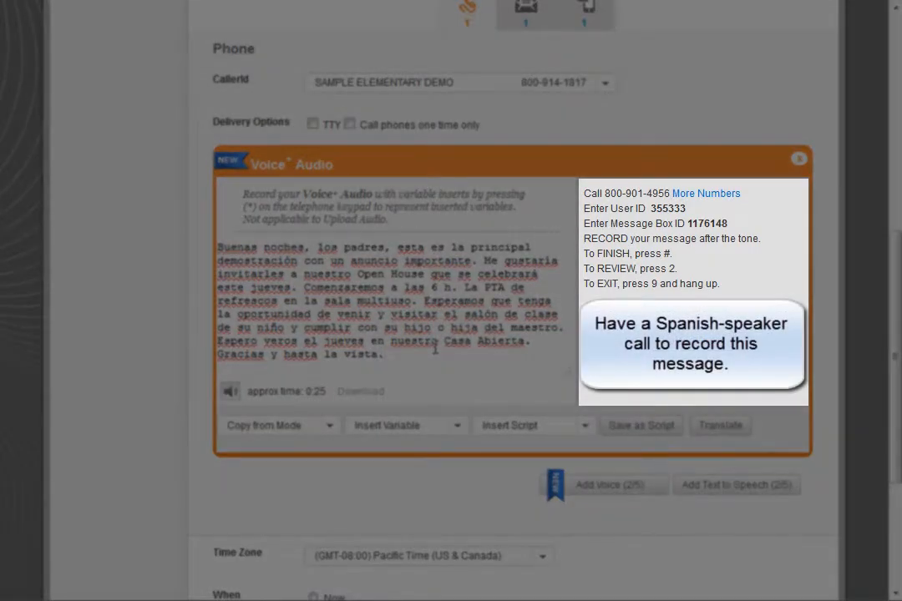
pyautogui.scroll(1, 435, 349)
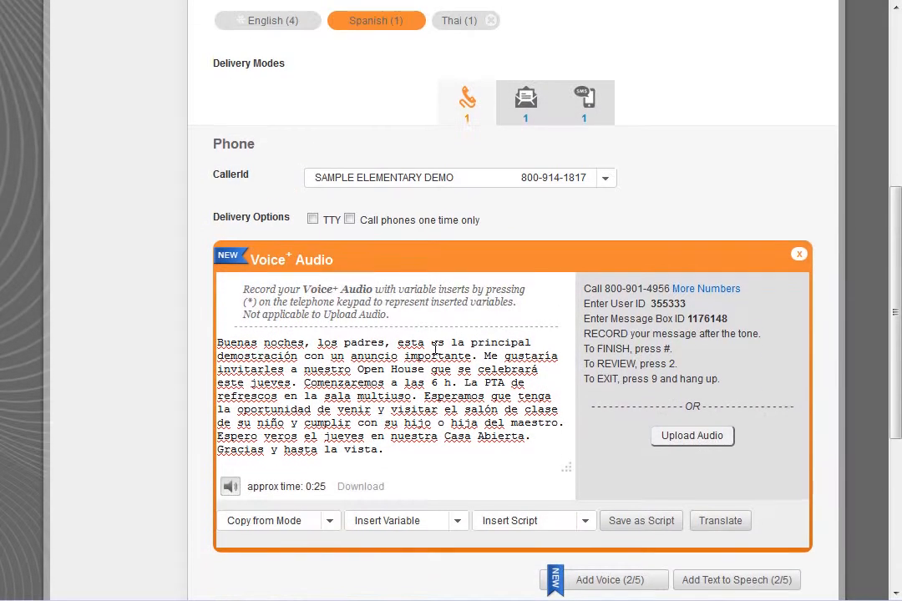
# Switch to the Spanish Email mode and enter the subject Casa Abierta.
pyautogui.click(534, 110)
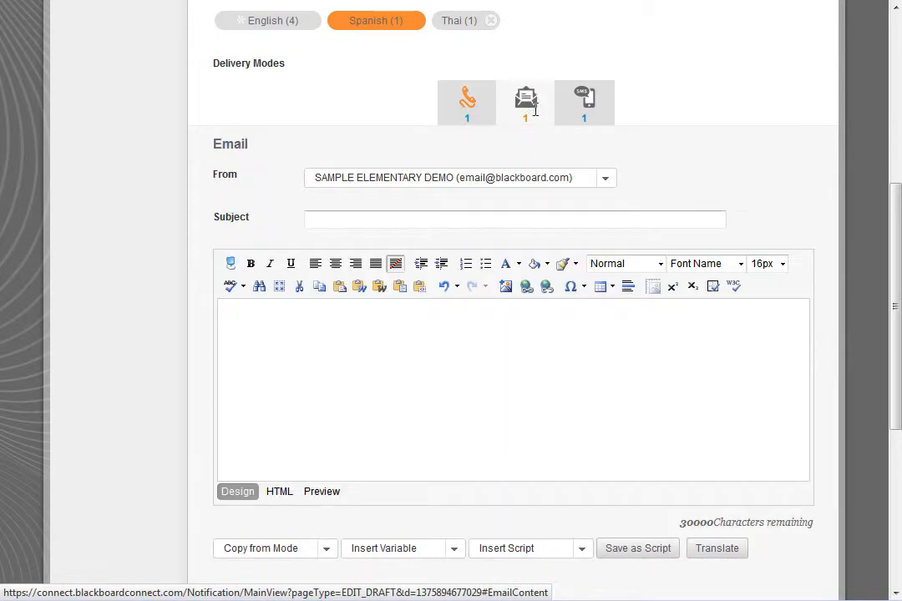
pyautogui.scroll(-1, 519, 121)
pyautogui.click(522, 123)
pyautogui.write('C')
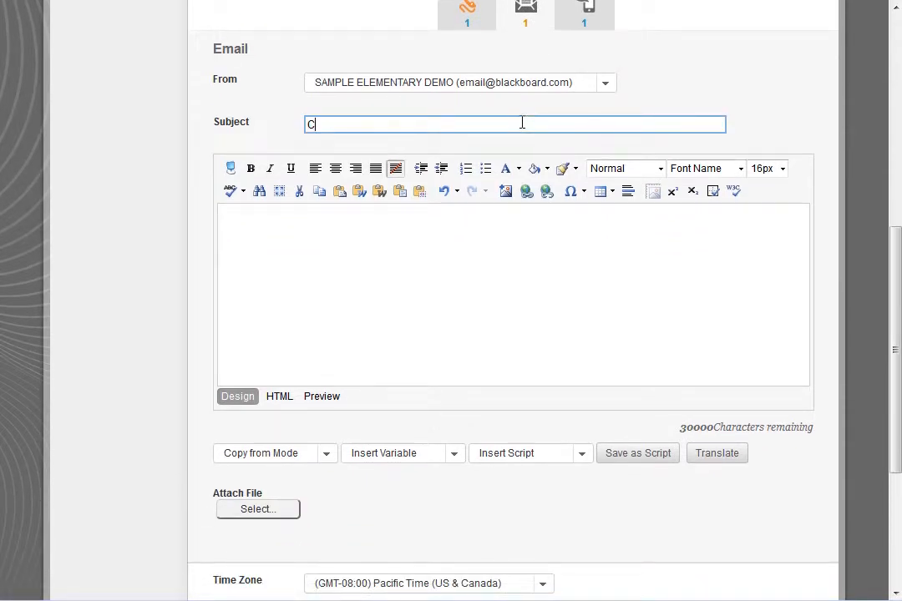
pyautogui.write('asa Abierta')
# Fill the Spanish email body by copying the content from the Phone mode.
pyautogui.click(367, 237)
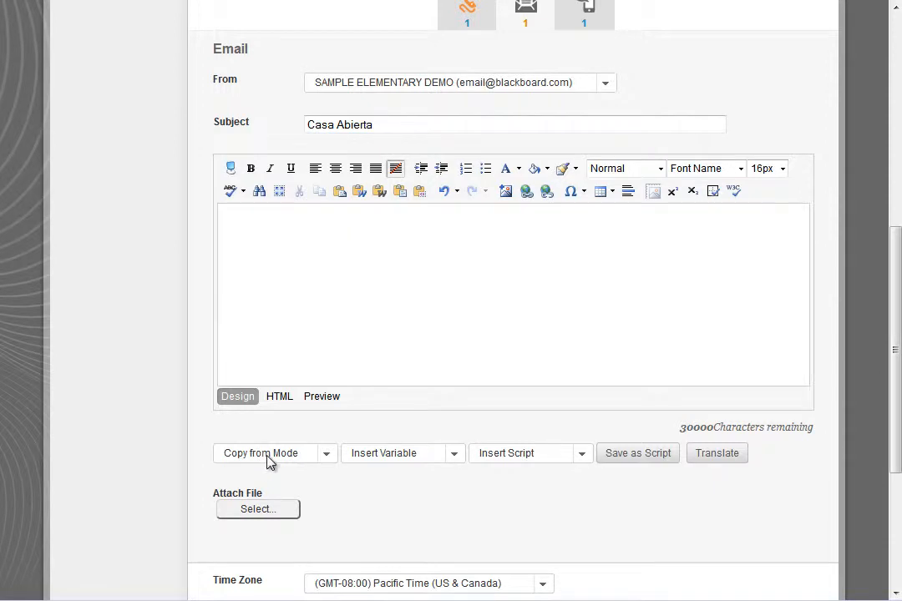
pyautogui.click(265, 461)
pyautogui.click(266, 496)
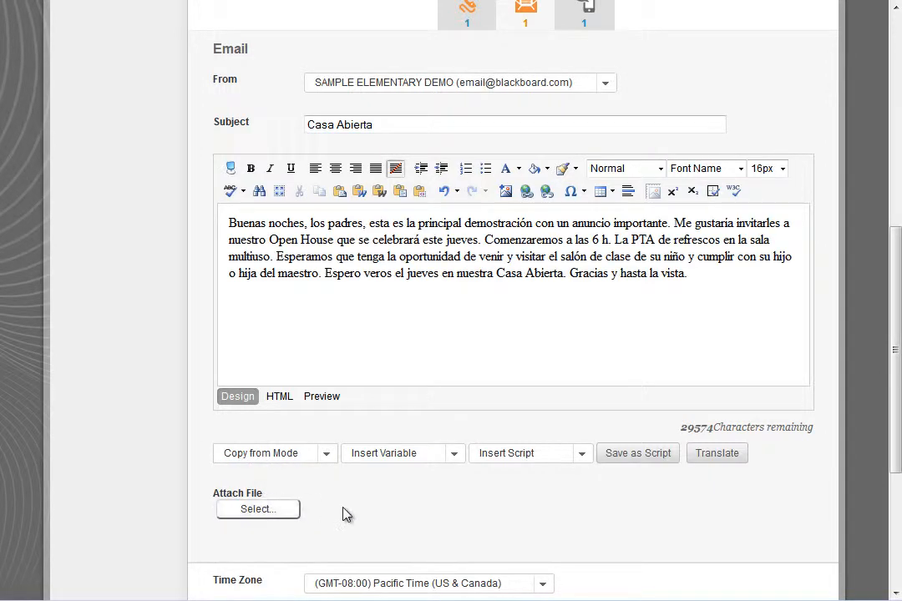
# Switch to the Spanish Text mode and paste the Spanish Open House text message into it.
pyautogui.click(591, 20)
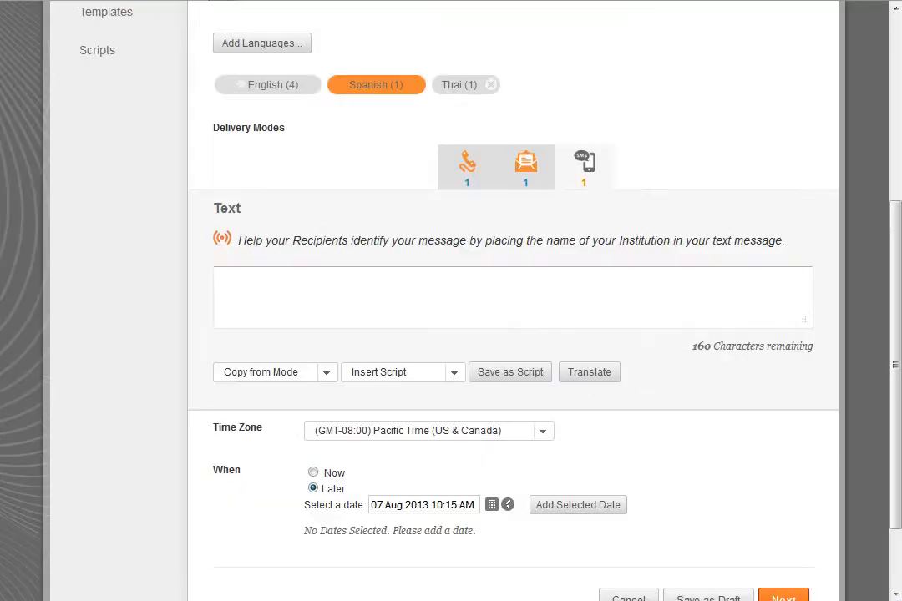
pyautogui.click(596, 286)
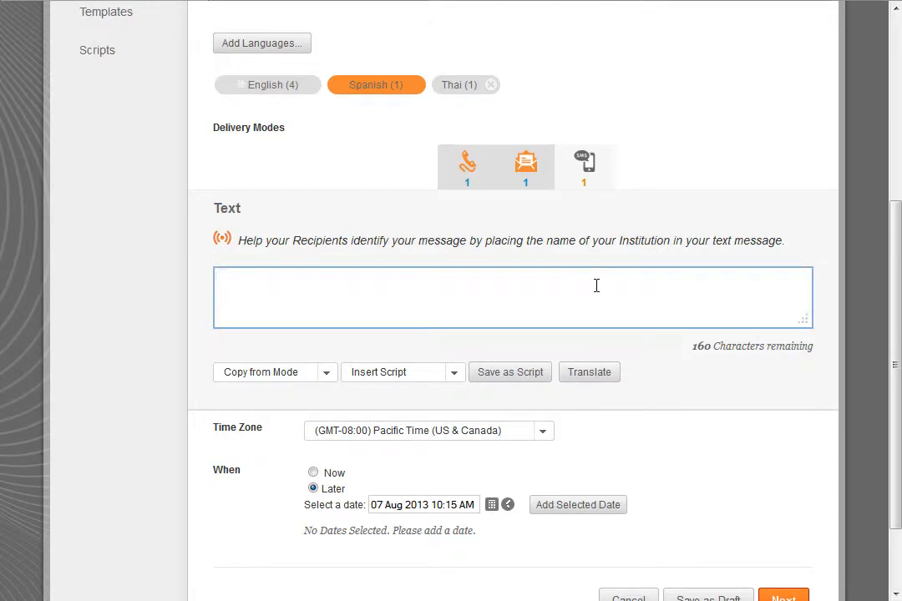
pyautogui.write('Escuela Primaria Muestra Casa Abierta será este jueves a las 7 de la noche. Visite el salón de clase de su niño y cumplir con el maestro. Nos vemos allí!')
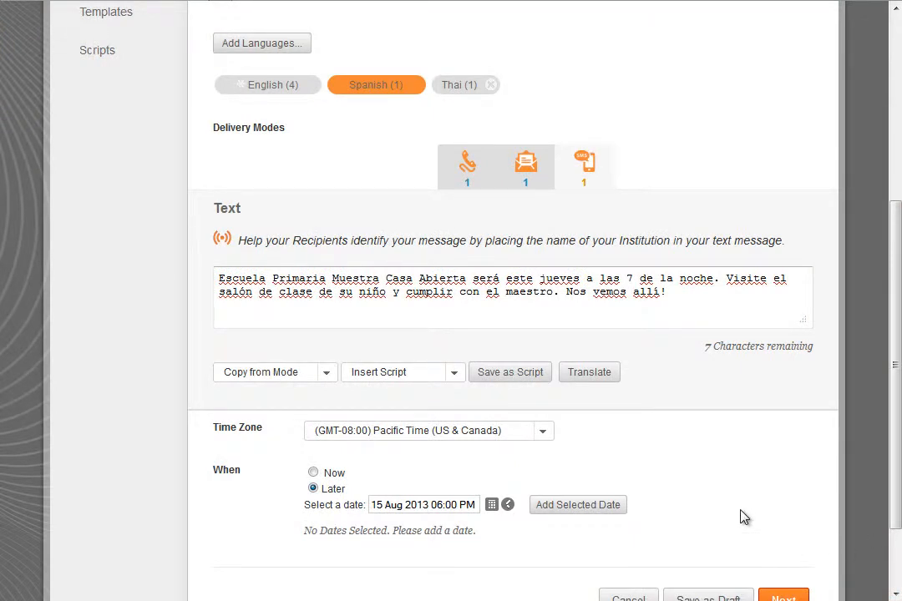
# Schedule a delivery date of 21 Aug 2013 05:45 PM using the calendar and time pickers.
pyautogui.scroll(-2, 739, 516)
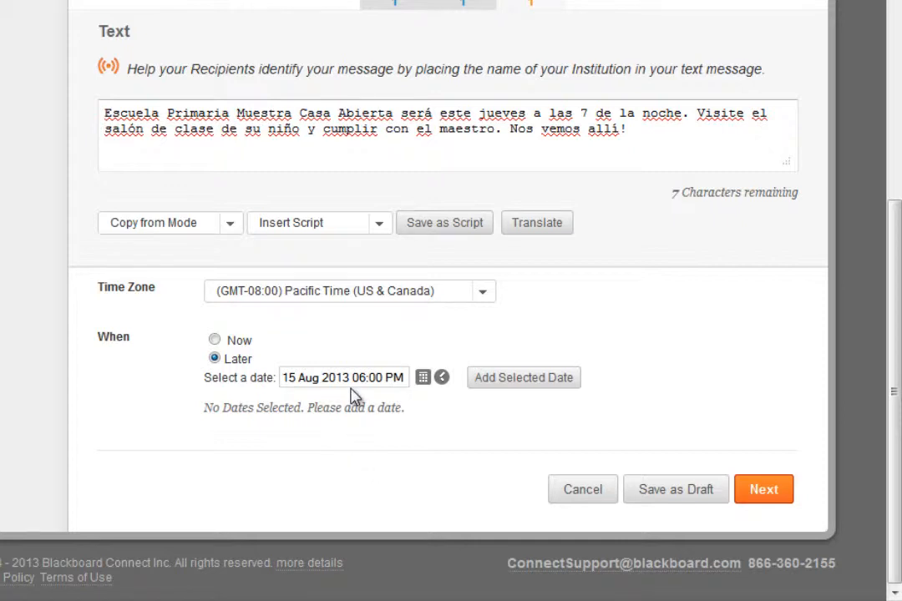
pyautogui.click(422, 379)
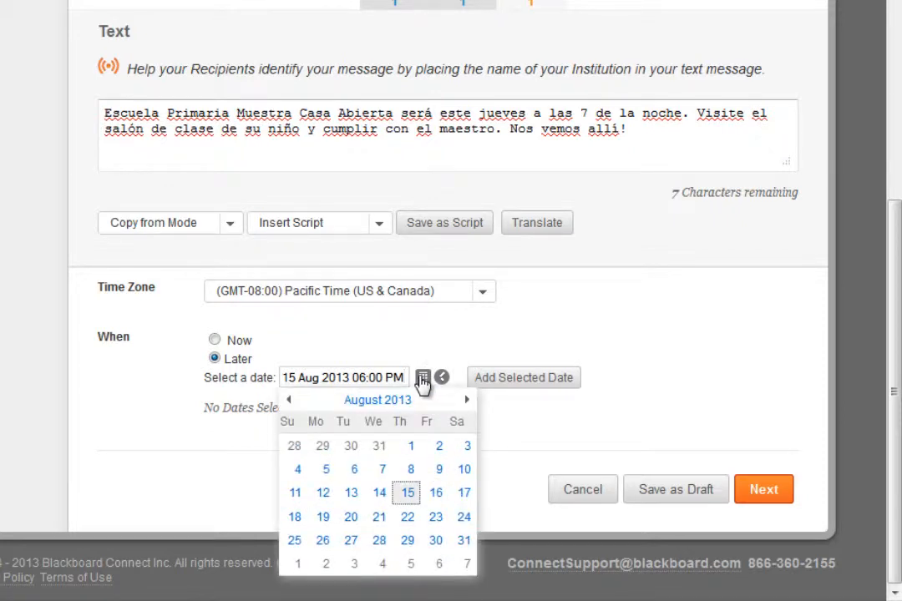
pyautogui.click(381, 517)
pyautogui.click(442, 379)
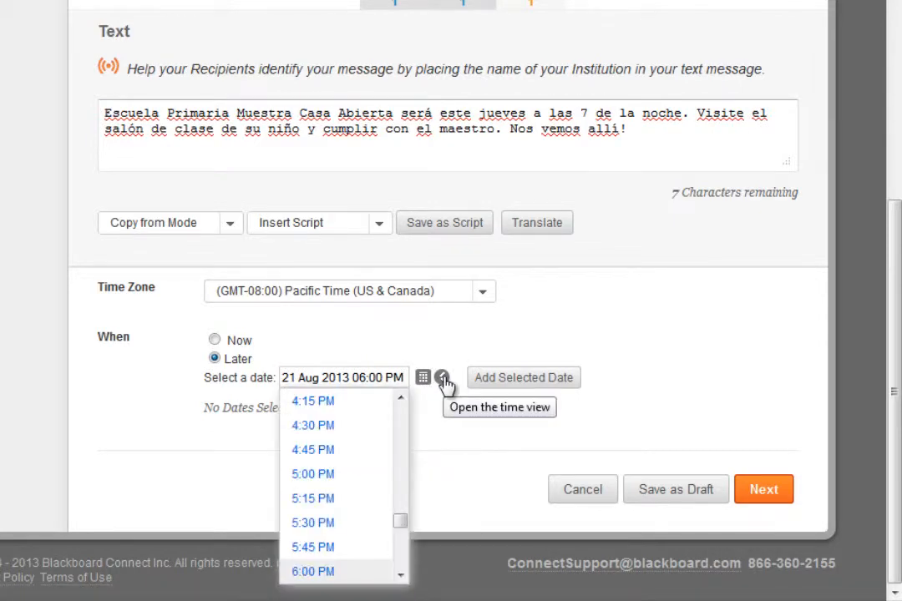
pyautogui.click(338, 551)
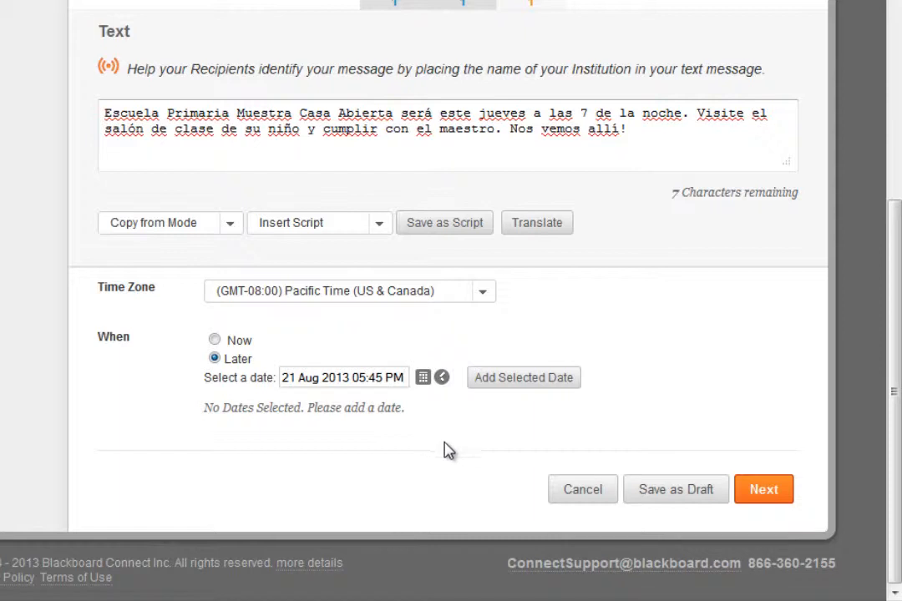
pyautogui.click(515, 380)
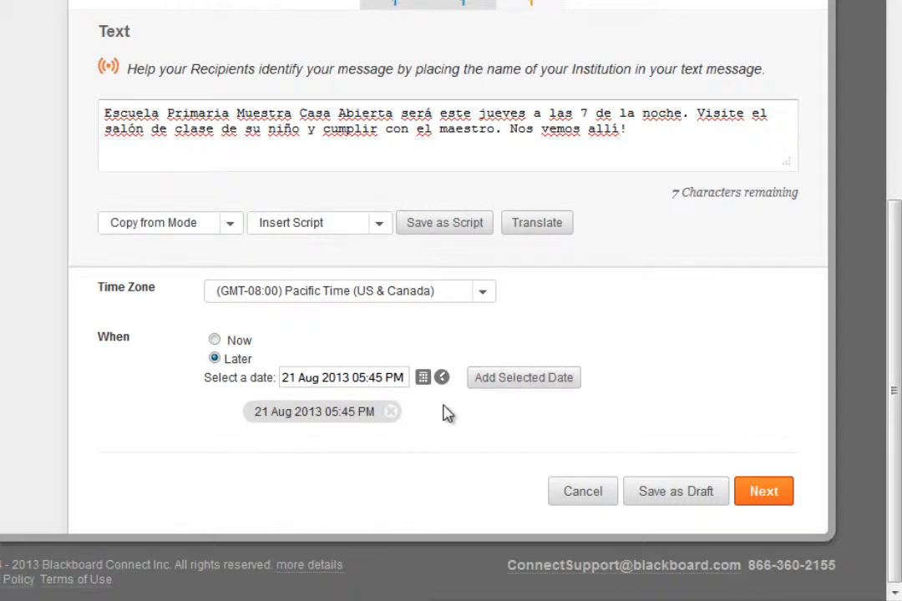
# Try to add a second delivery date of 22 Aug 2013 06:00 PM.
pyautogui.click(423, 379)
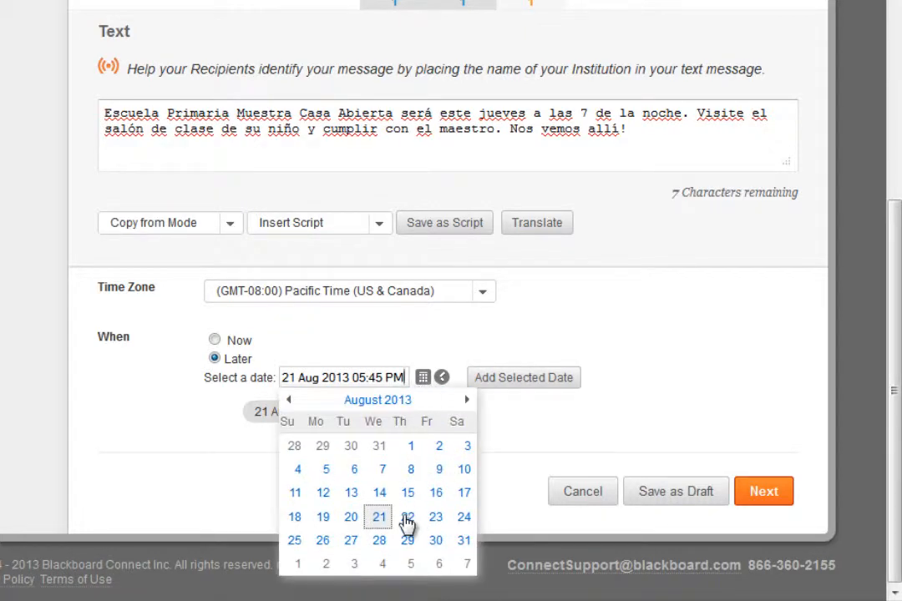
pyautogui.click(406, 516)
pyautogui.click(442, 377)
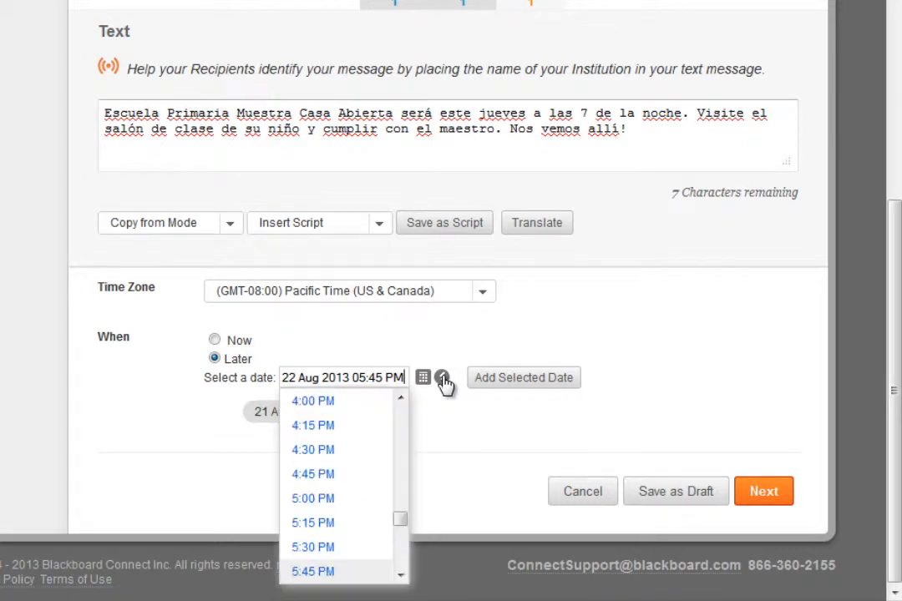
pyautogui.scroll(-1, 361, 557)
pyautogui.click(361, 551)
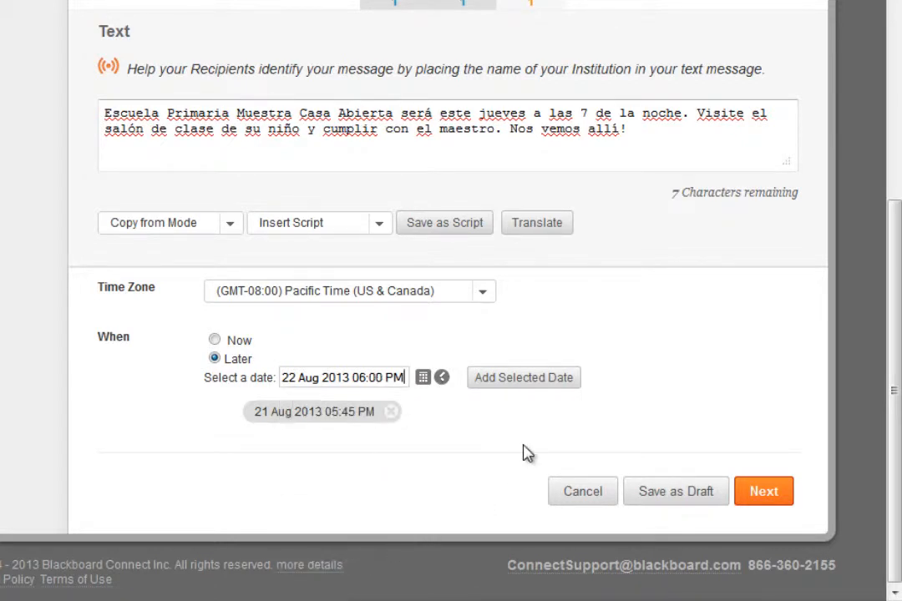
pyautogui.click(520, 392)
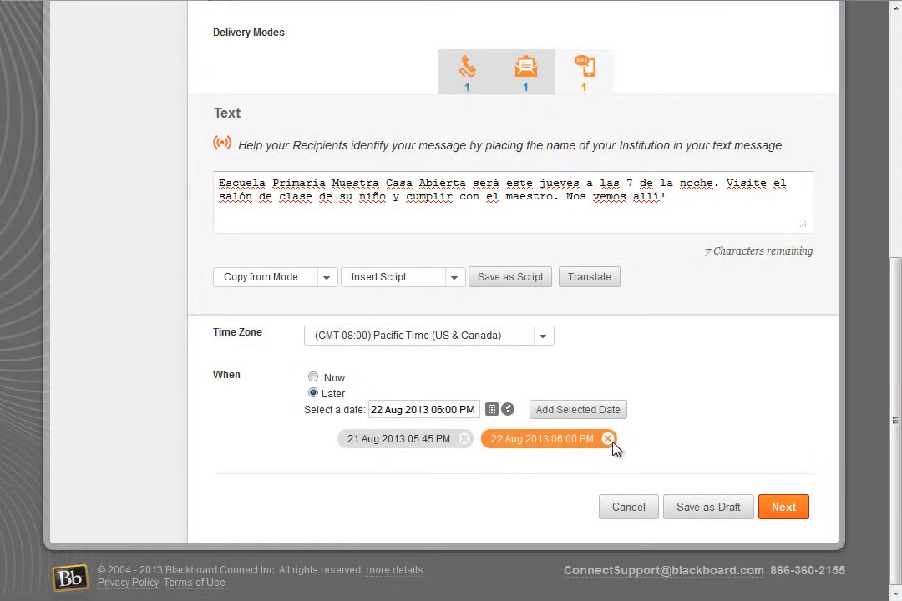
# Save the message as a draft.
pyautogui.click(611, 442)
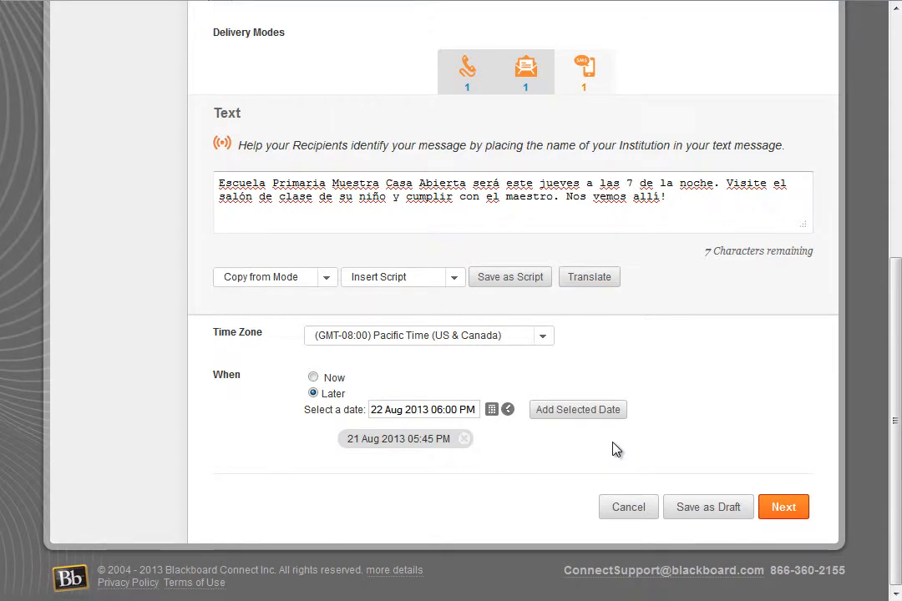
pyautogui.scroll(5, 612, 449)
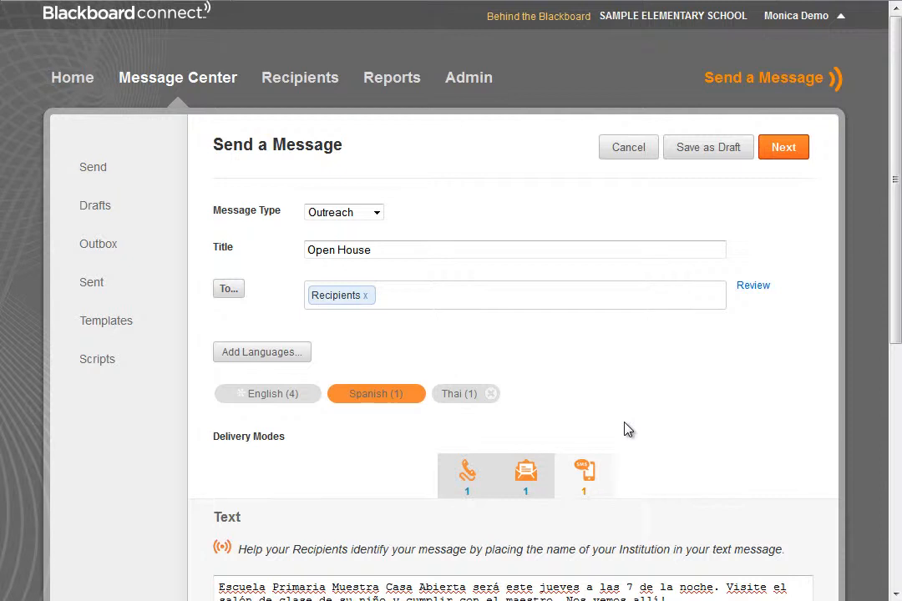
pyautogui.scroll(-5, 628, 429)
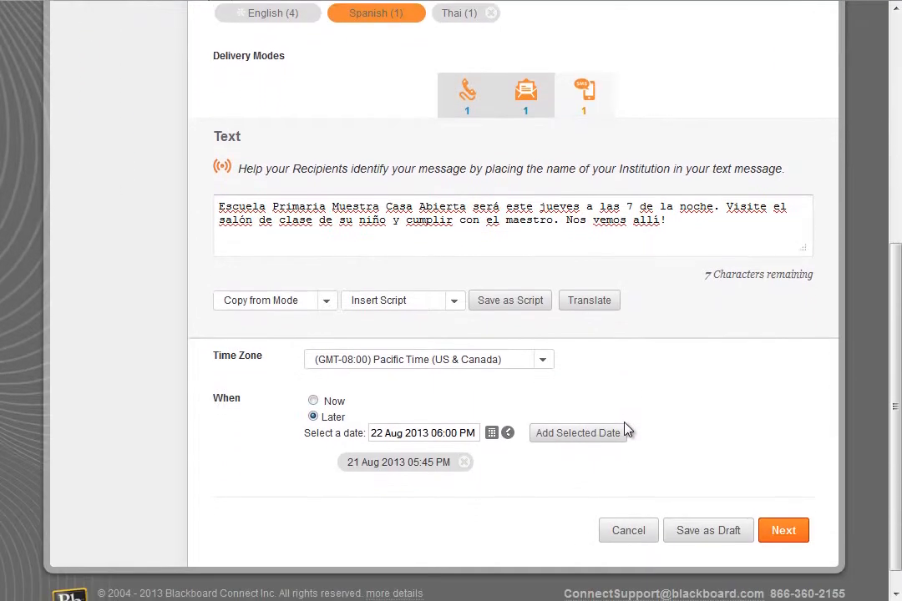
pyautogui.scroll(-1, 628, 429)
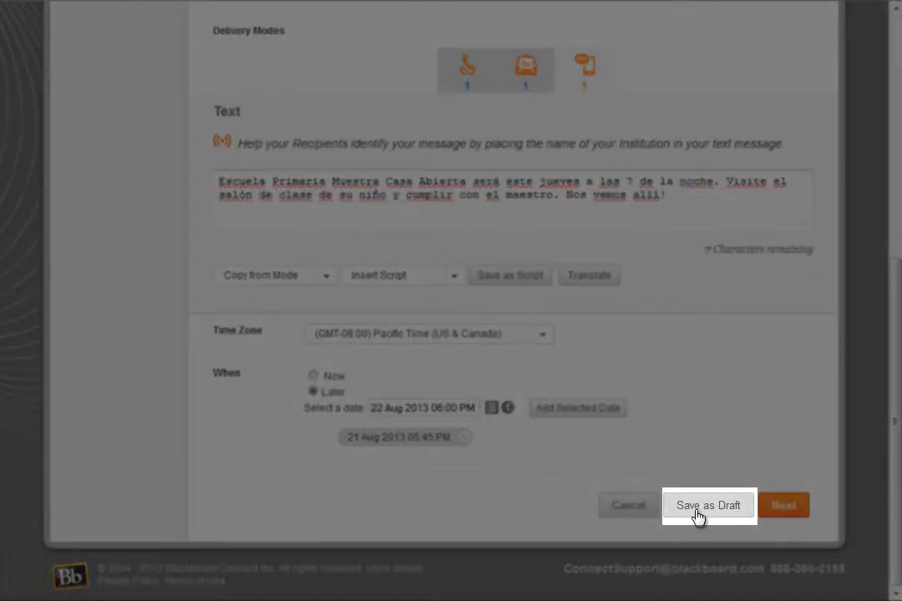
pyautogui.click(705, 506)
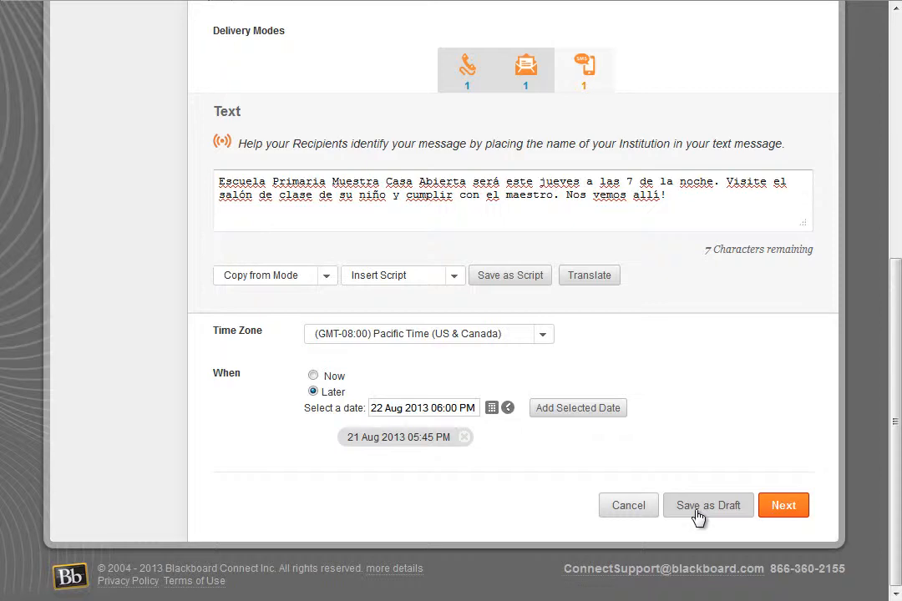
# Open the Open House draft from the Drafts list for editing.
pyautogui.scroll(5, 697, 518)
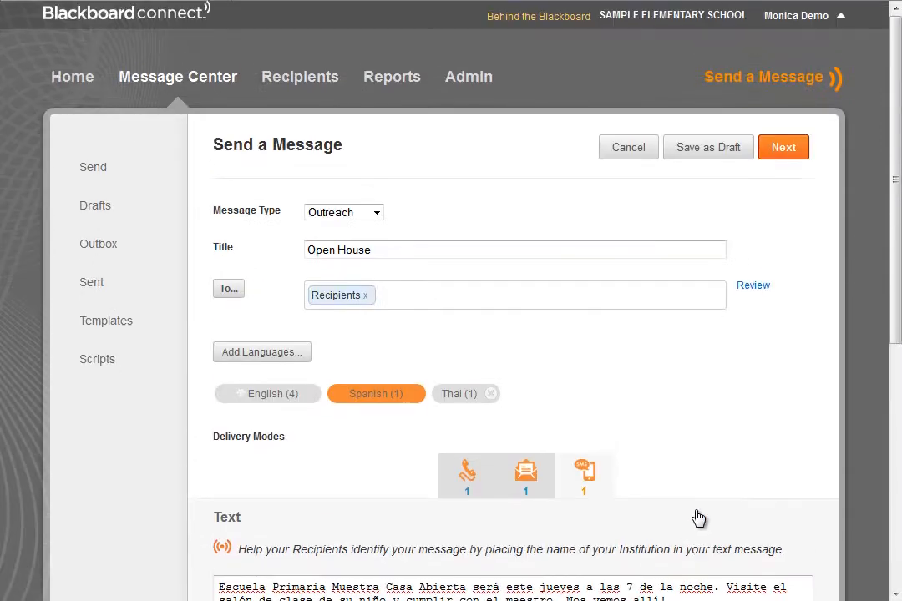
pyautogui.click(218, 77)
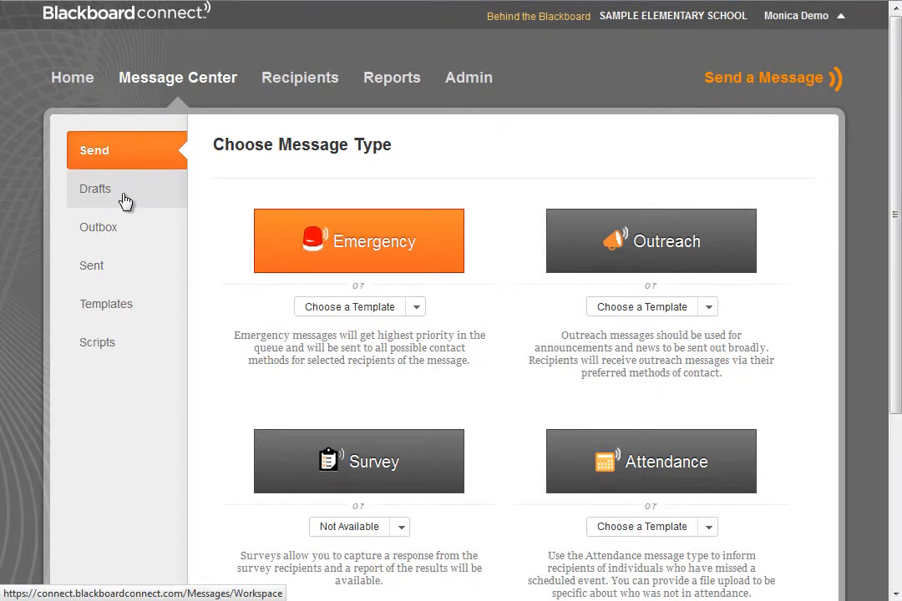
pyautogui.click(122, 199)
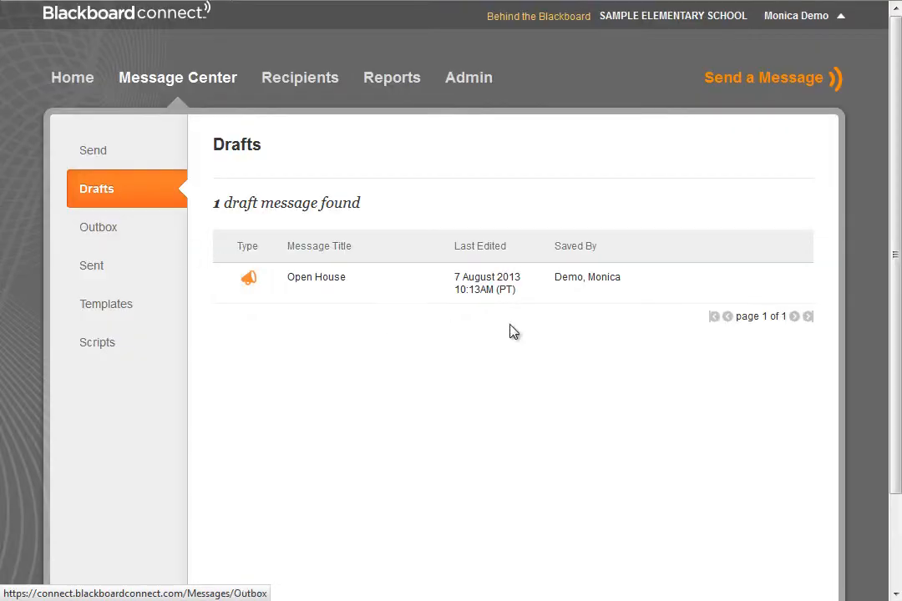
pyautogui.moveTo(779, 280)
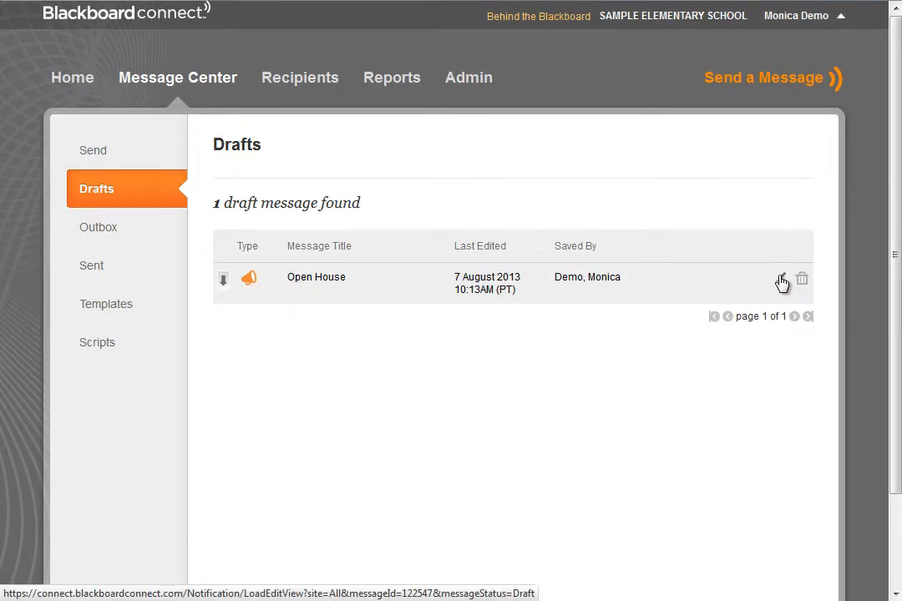
pyautogui.click(780, 281)
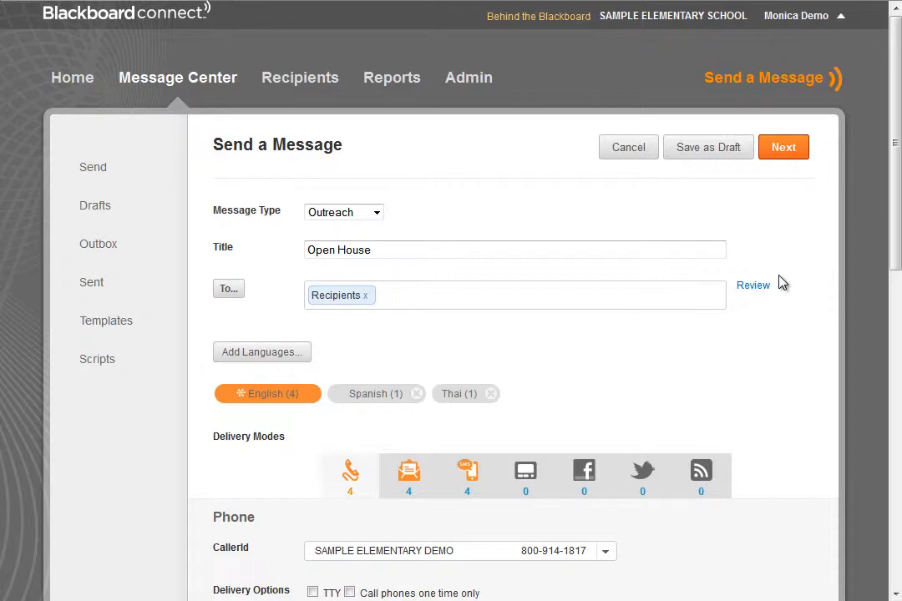
# Review the message and send it for its scheduled time.
pyautogui.scroll(-8, 747, 405)
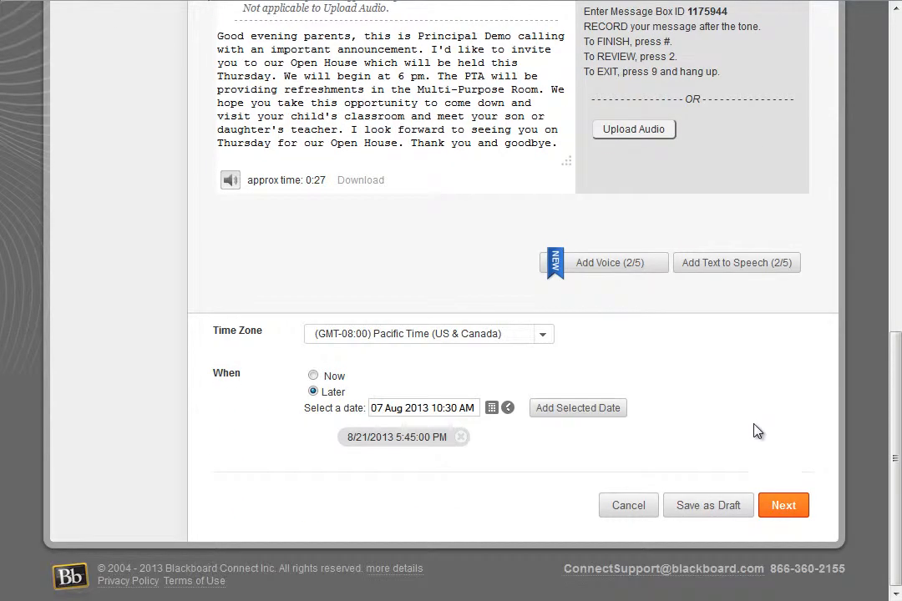
pyautogui.click(776, 506)
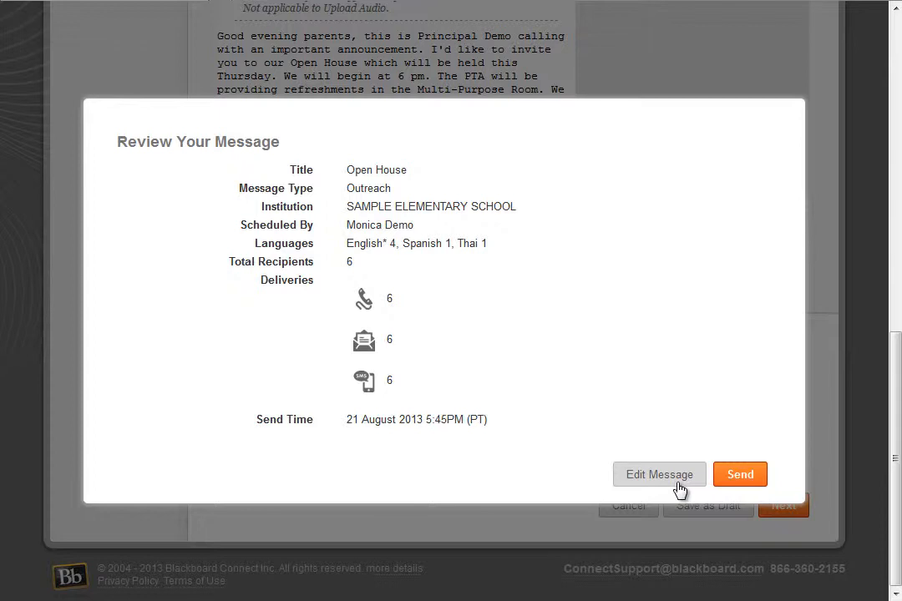
pyautogui.click(738, 476)
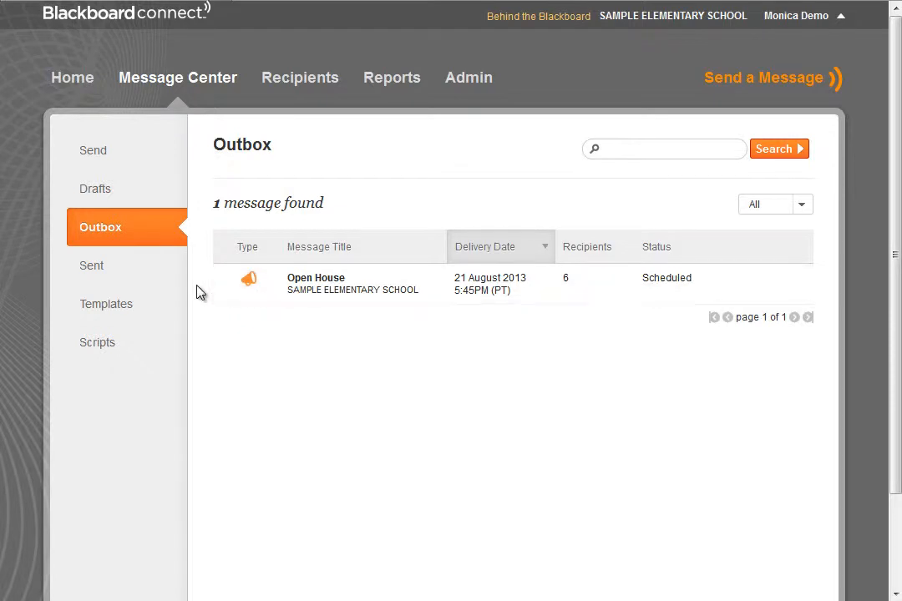
# Inspect the scheduled Open House message's delivery modes and phone content in the Outbox.
pyautogui.click(224, 284)
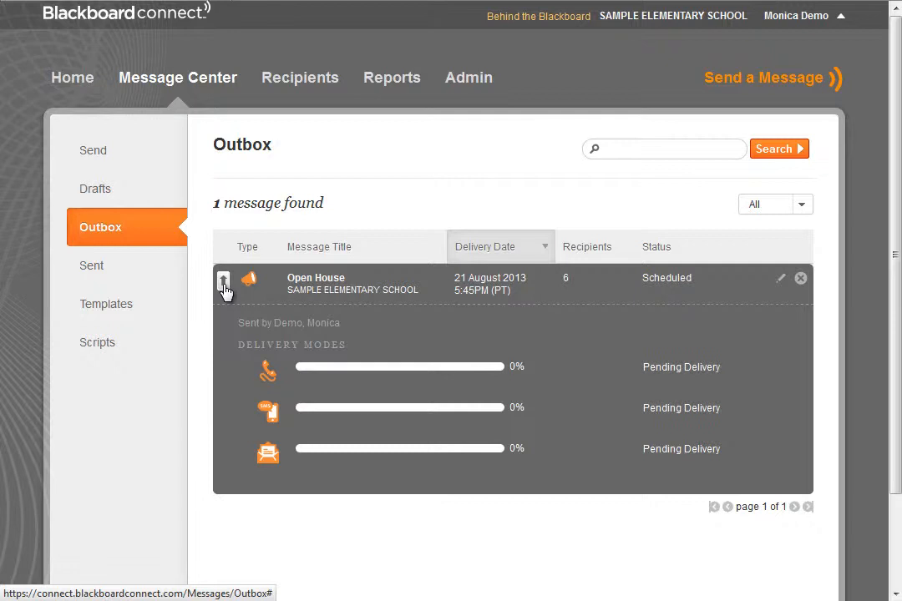
pyautogui.click(265, 370)
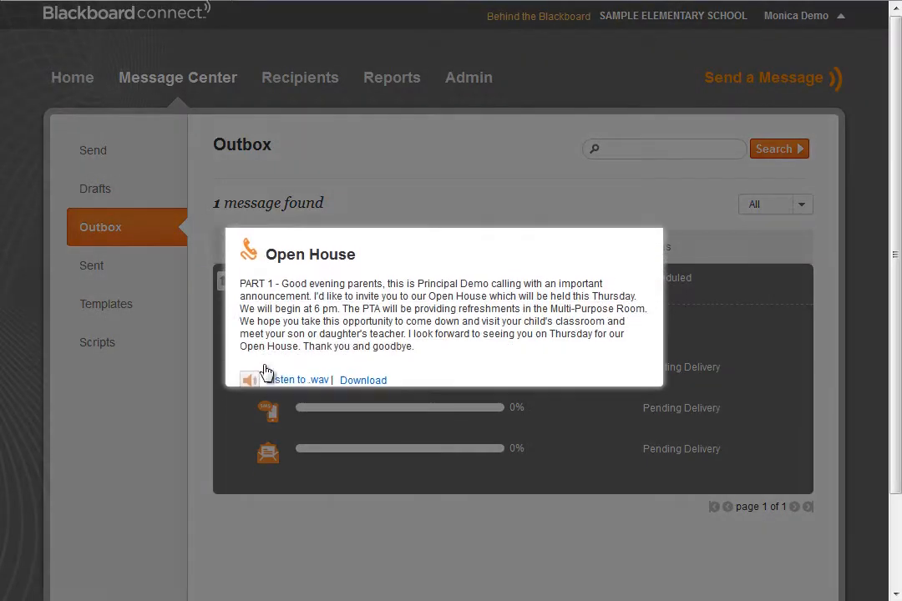
pyautogui.click(630, 399)
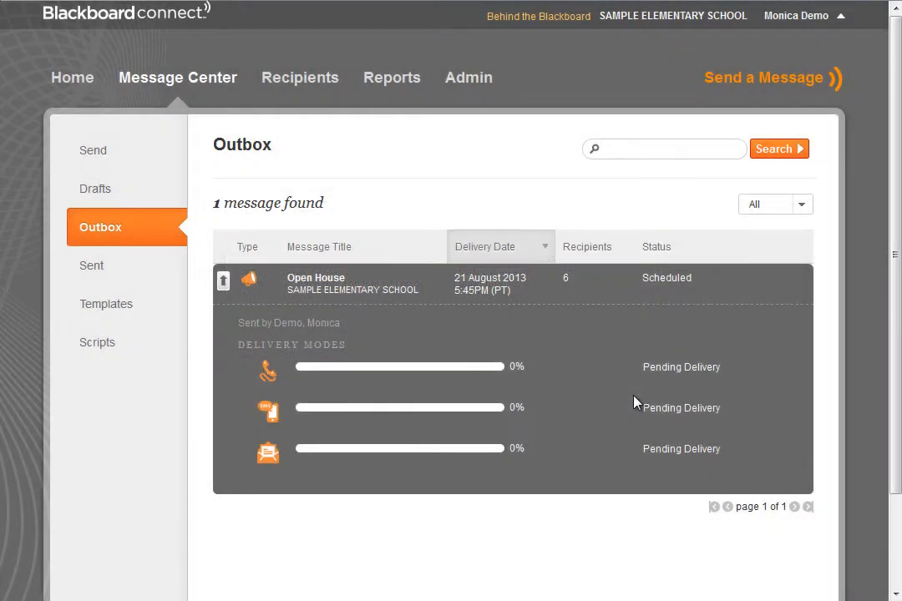
# Edit the scheduled Open House message from the Outbox, accepting that it returns to Drafts.
pyautogui.moveTo(686, 296)
pyautogui.click(780, 280)
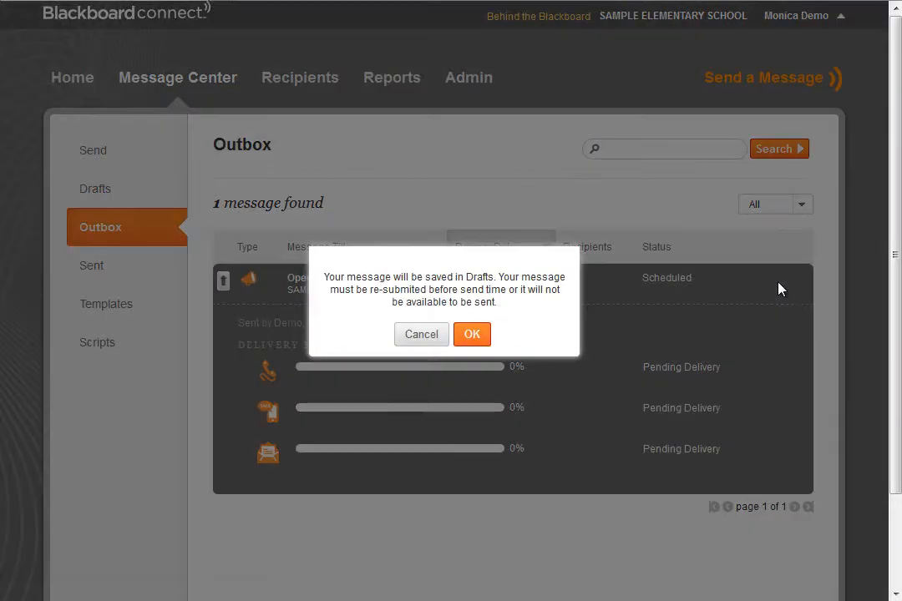
pyautogui.click(474, 334)
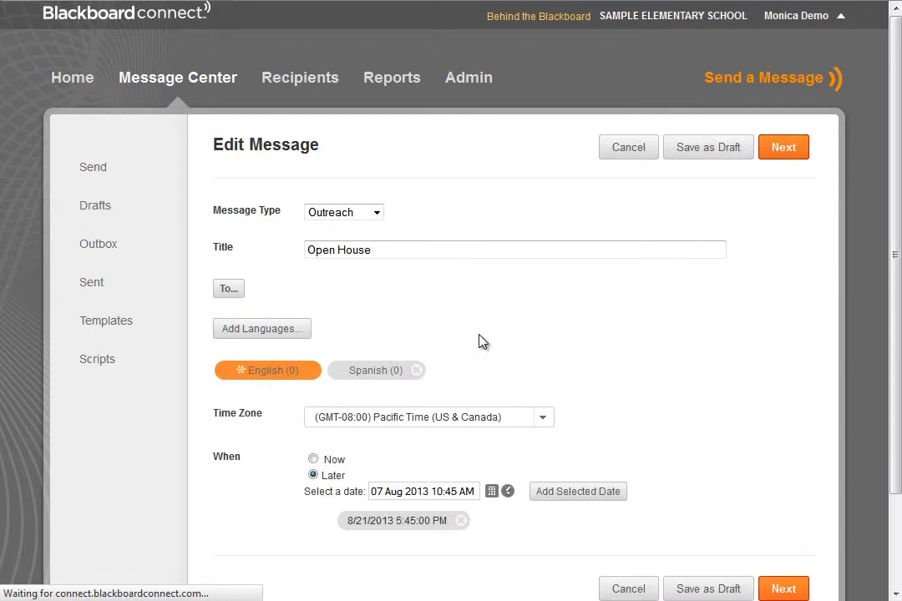
# Remove the 8/21/2013 scheduled date and set delivery to Now.
pyautogui.scroll(-10, 482, 340)
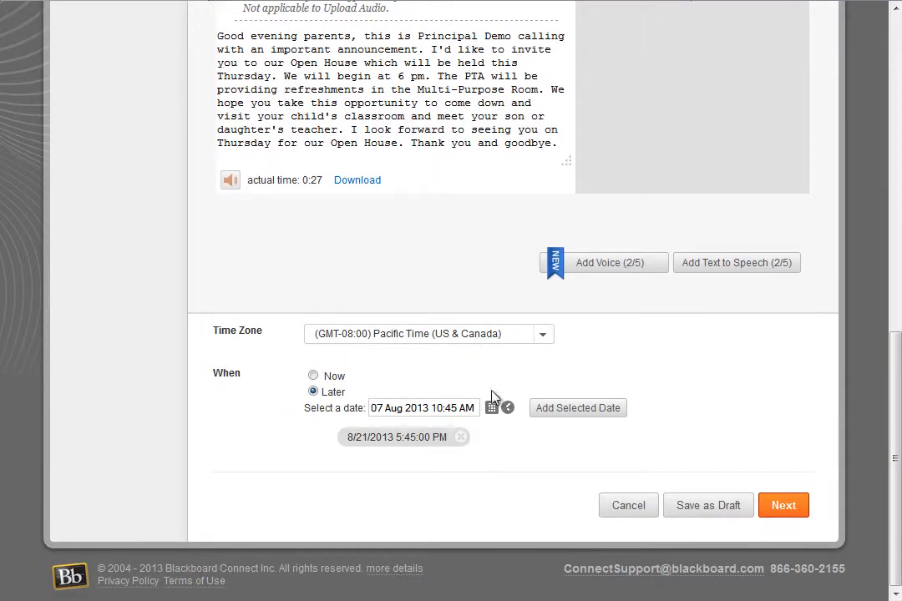
pyautogui.click(460, 437)
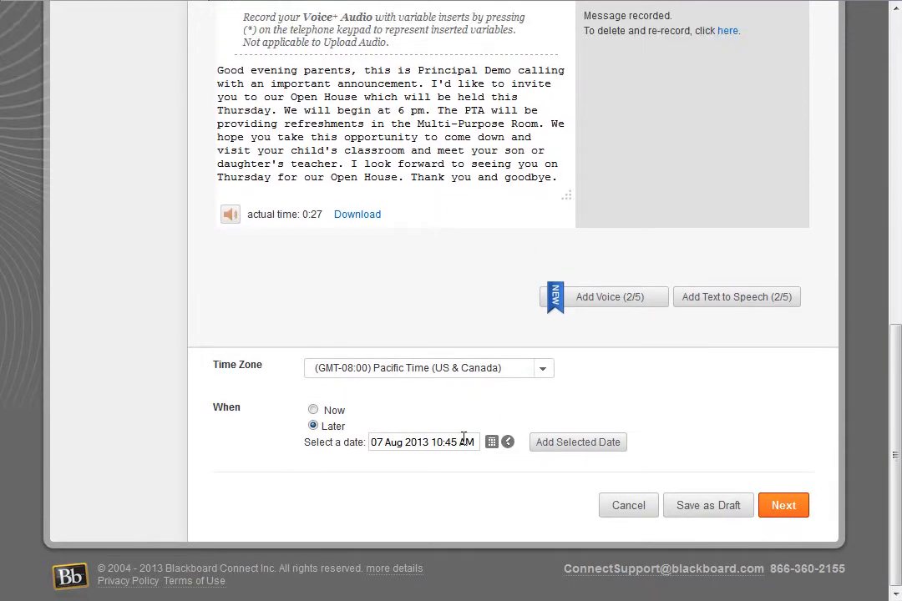
pyautogui.click(314, 410)
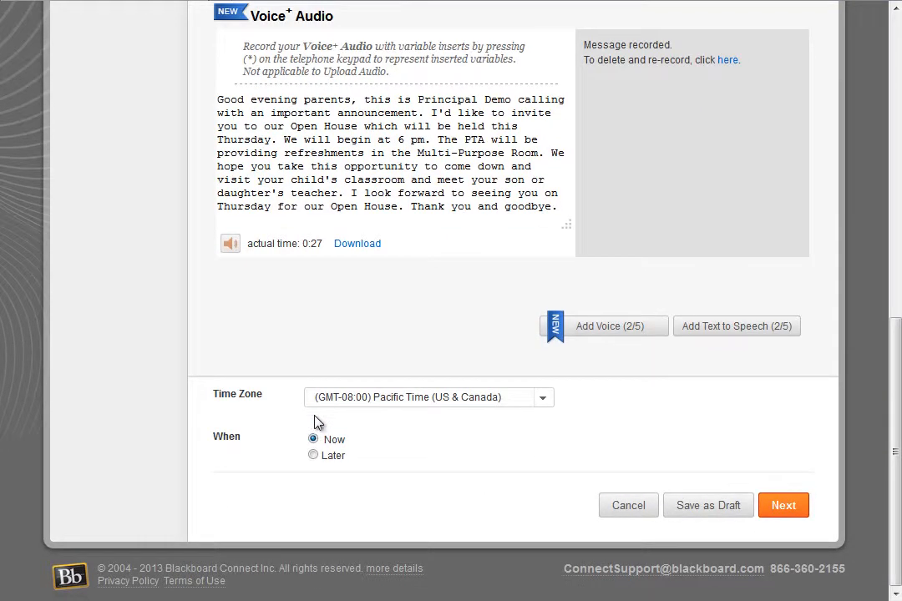
# Review the message and send it immediately.
pyautogui.click(776, 509)
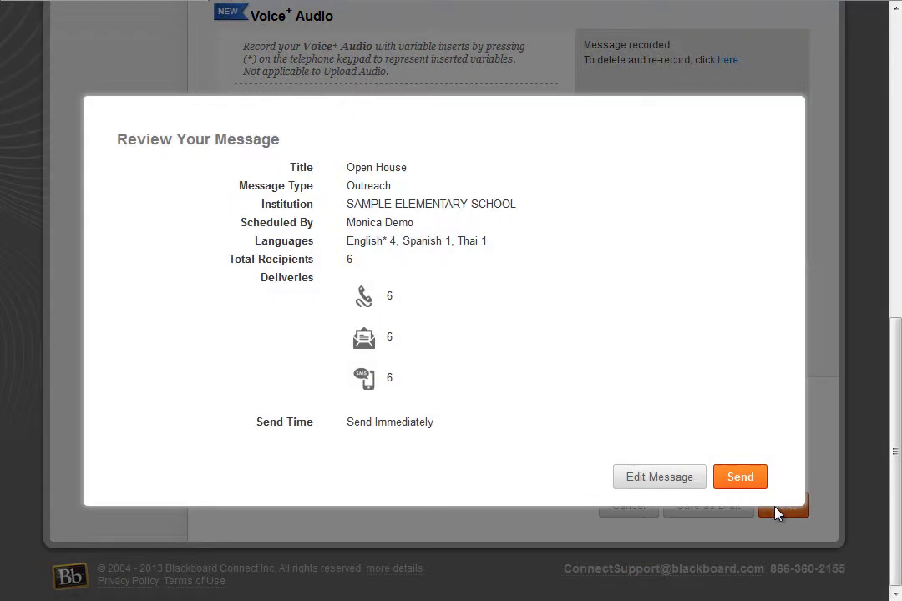
pyautogui.click(739, 478)
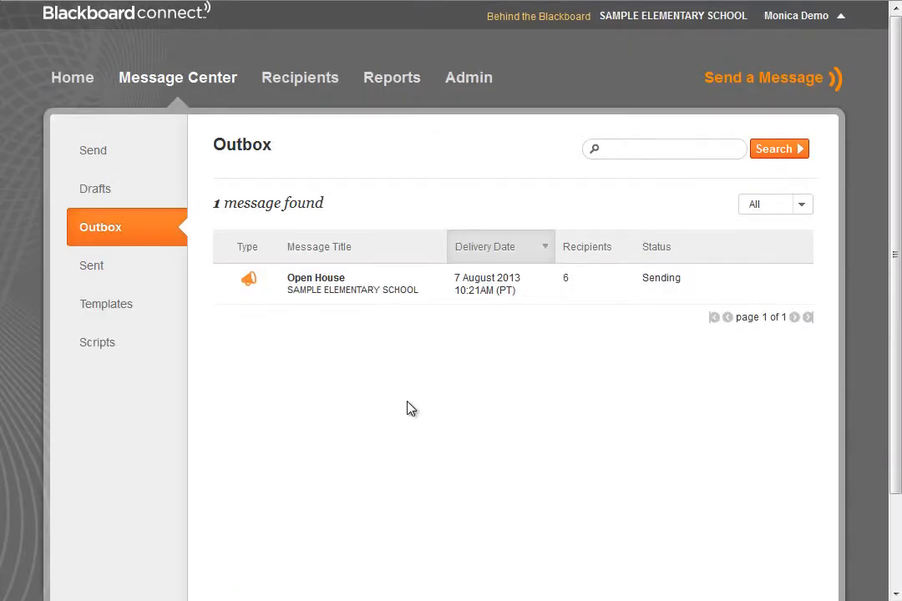
# Open the sent Open House message's delivery results and review its contact delivery details.
pyautogui.click(223, 282)
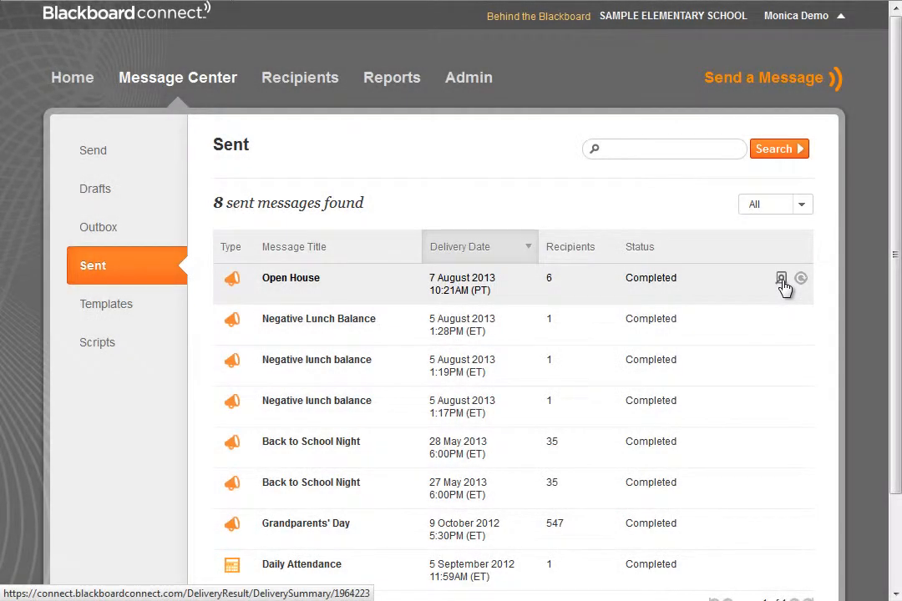
pyautogui.click(782, 281)
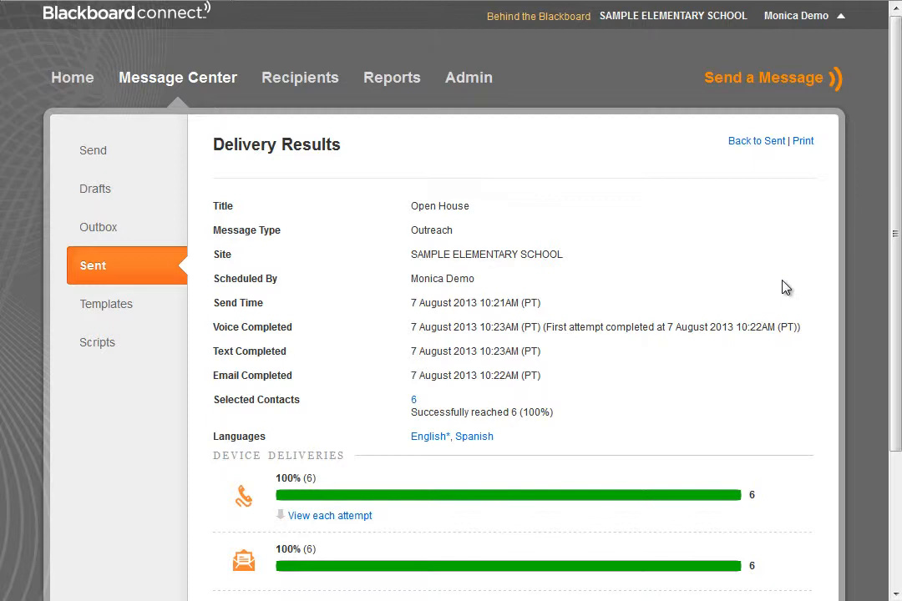
pyautogui.click(413, 403)
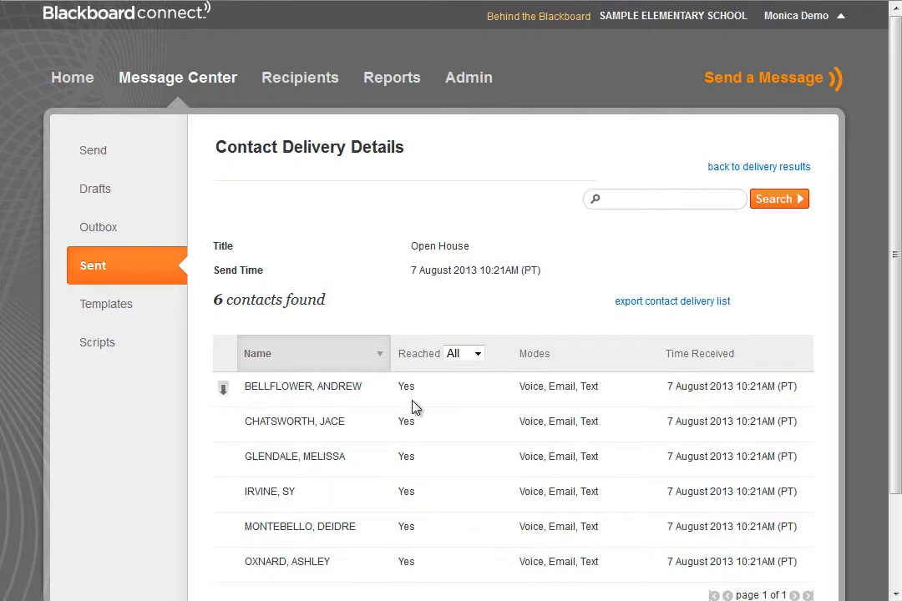
pyautogui.click(746, 168)
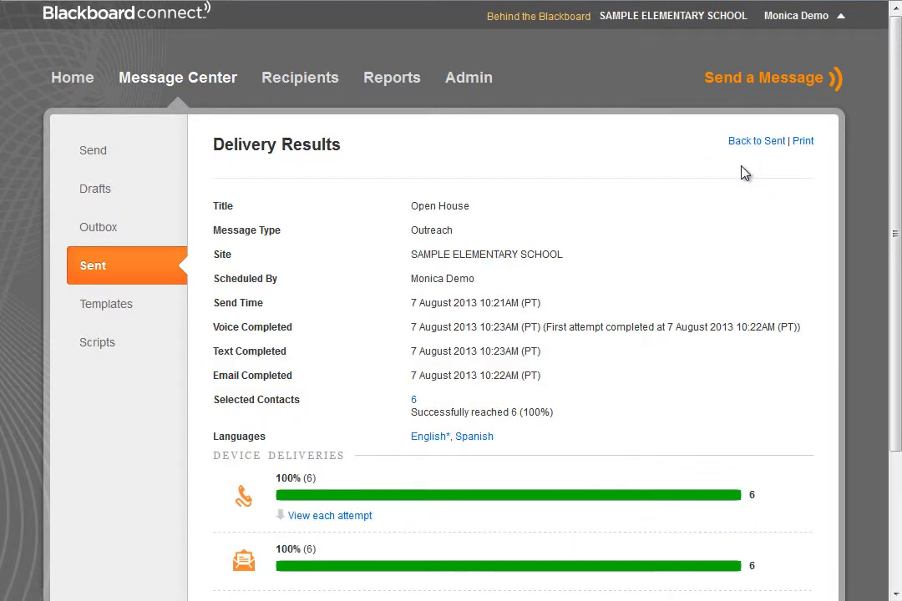
# Review the English language delivery content and expand the detailed delivery results for voice, text and email.
pyautogui.click(429, 437)
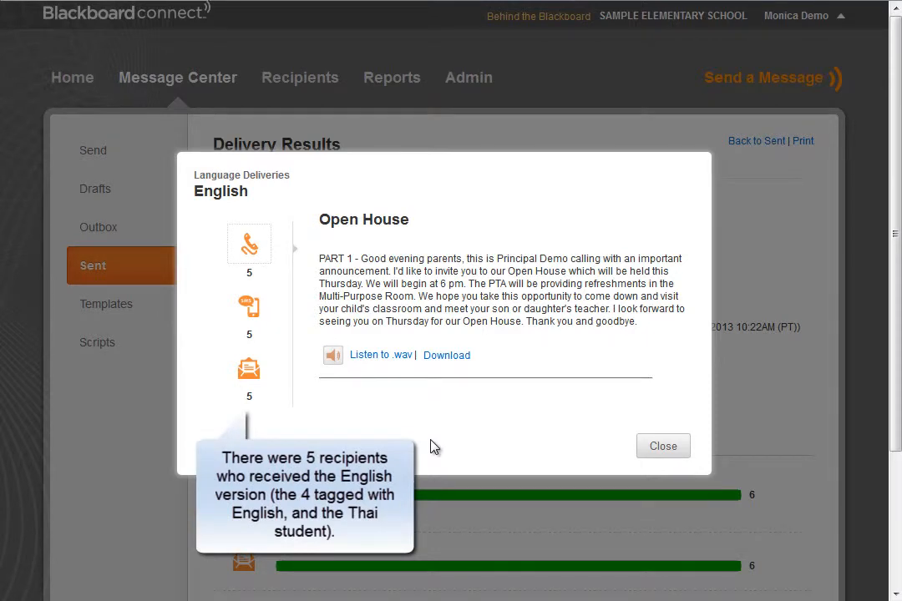
pyautogui.click(662, 449)
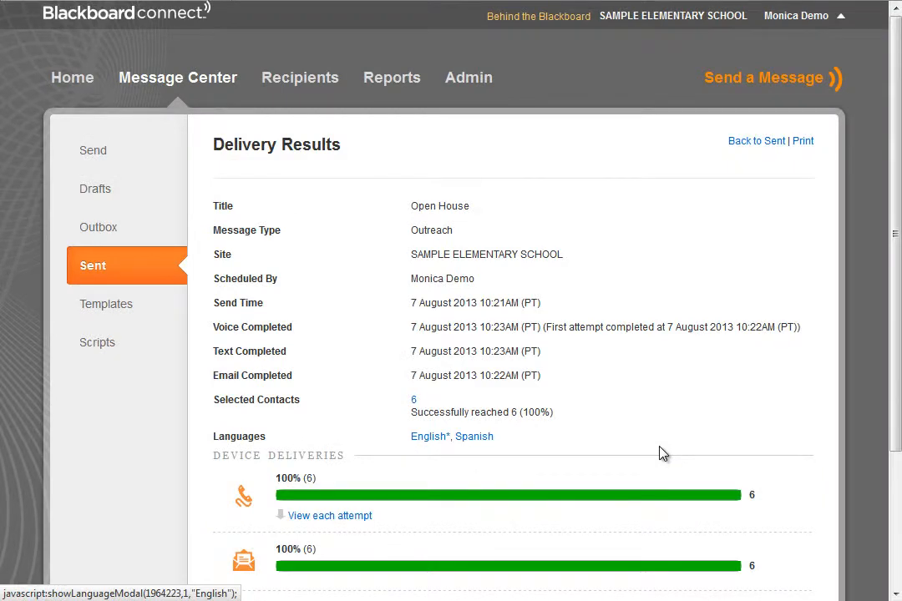
pyautogui.scroll(-3, 662, 453)
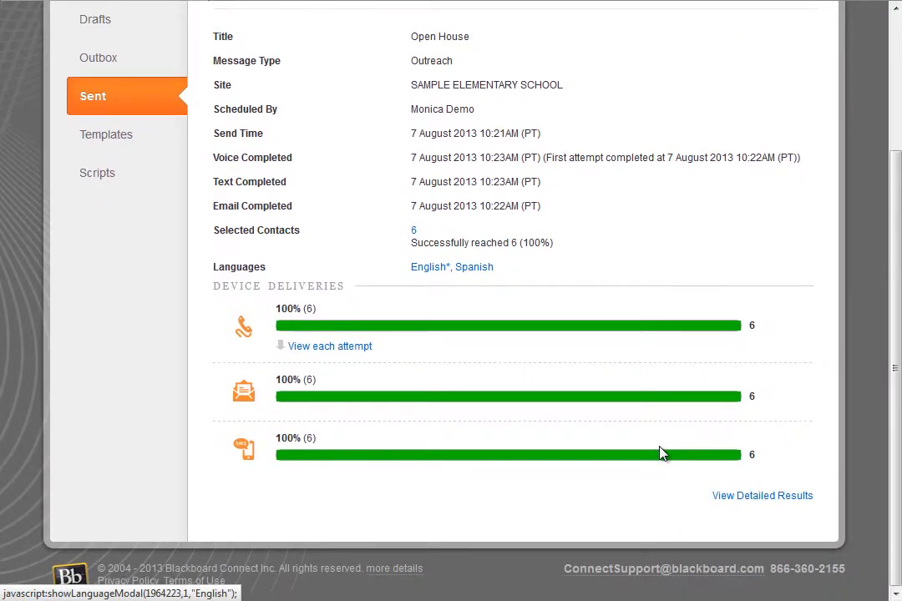
pyautogui.click(761, 496)
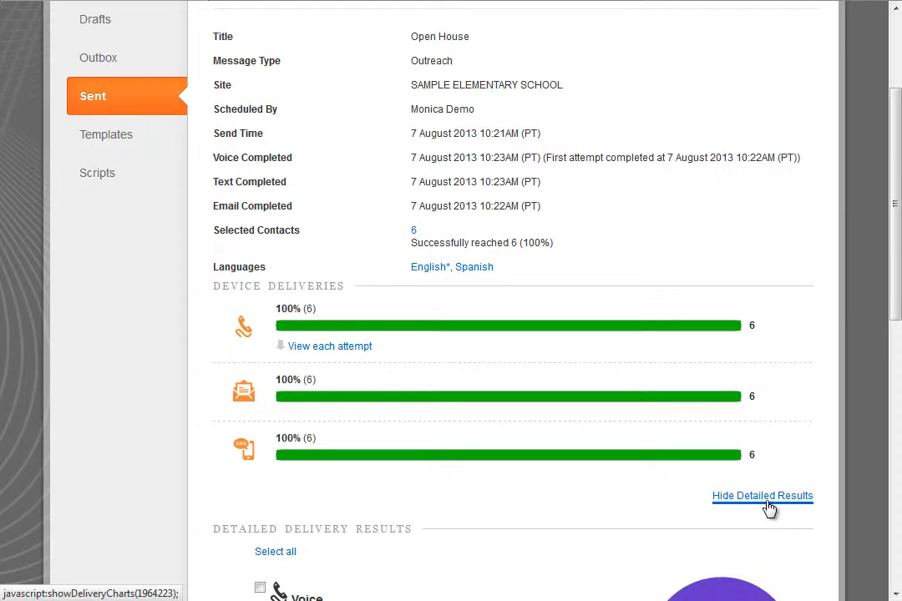
pyautogui.scroll(-3, 768, 508)
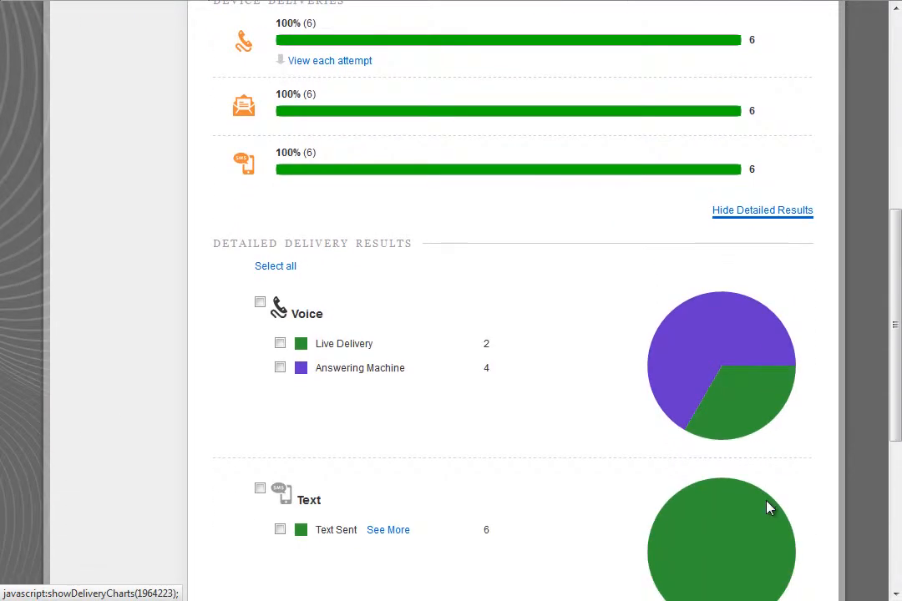
pyautogui.scroll(-1, 768, 507)
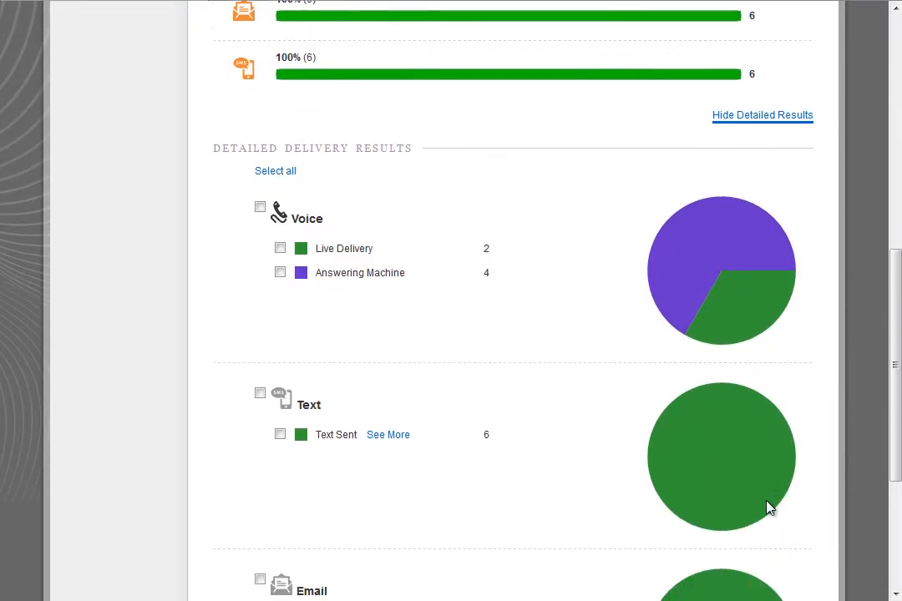
pyautogui.scroll(-1, 768, 508)
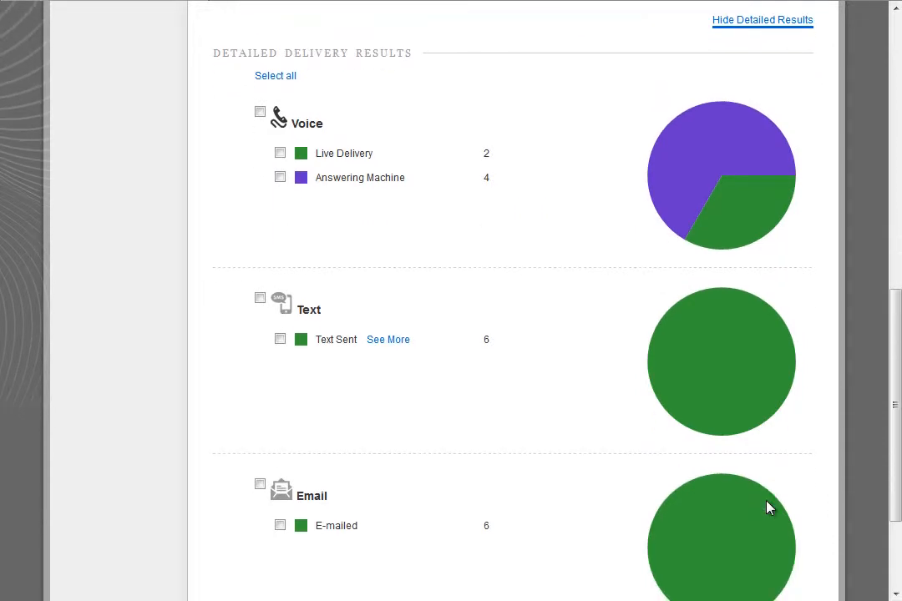
pyautogui.scroll(-1, 769, 508)
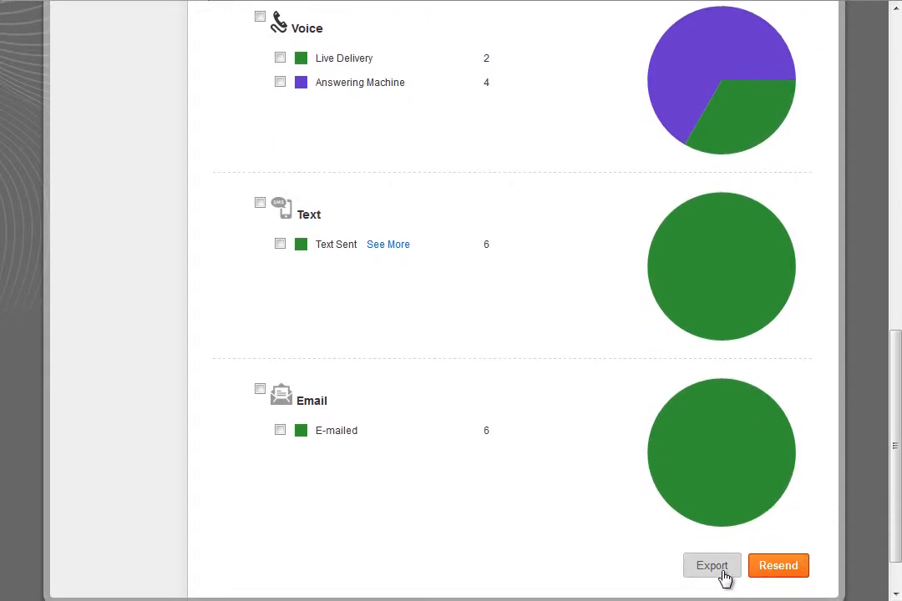
# Export the detailed delivery results to a spreadsheet, select all cells and autofit the columns.
pyautogui.click(724, 576)
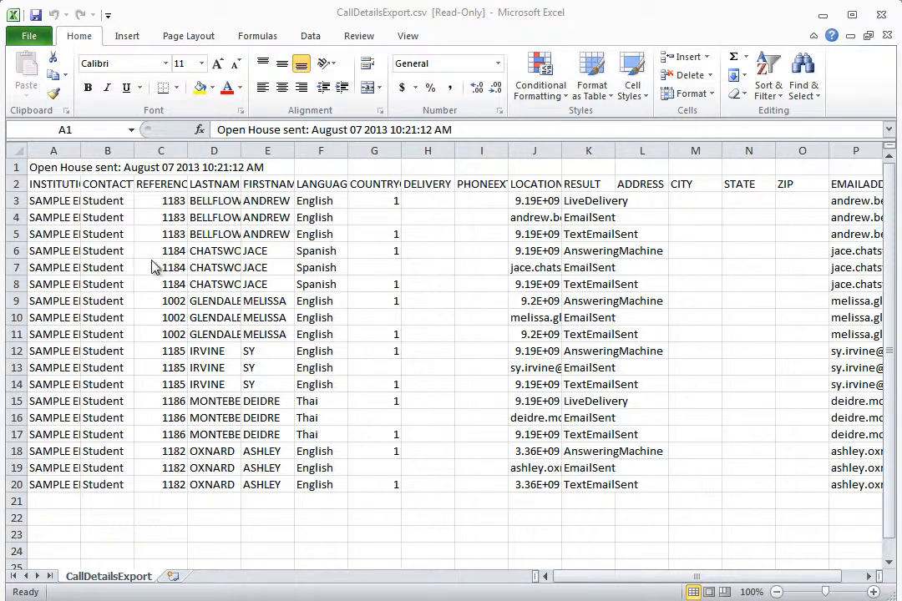
pyautogui.click(11, 145)
pyautogui.click(11, 146)
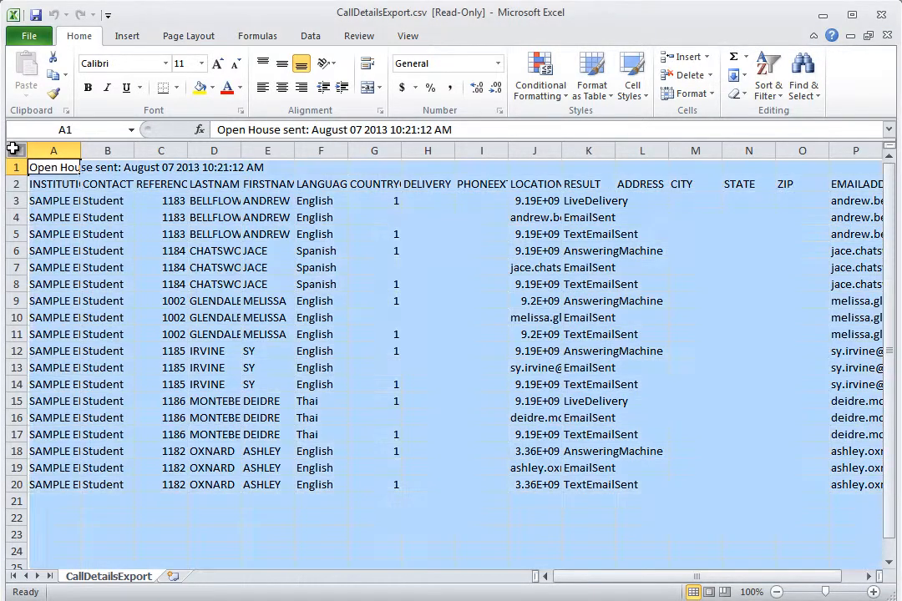
pyautogui.doubleClick(80, 151)
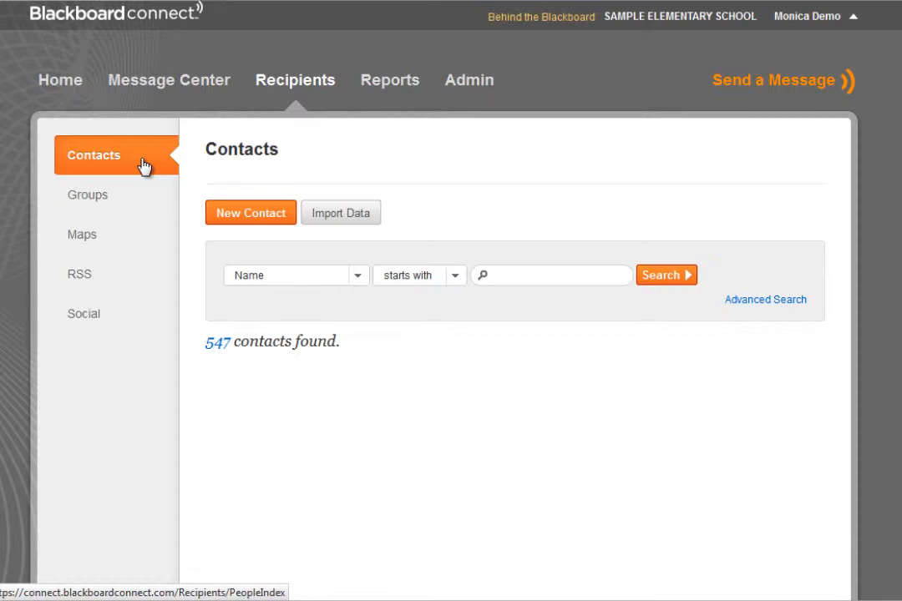
# List all contacts and browse the advanced search criteria and search field options.
pyautogui.click(683, 276)
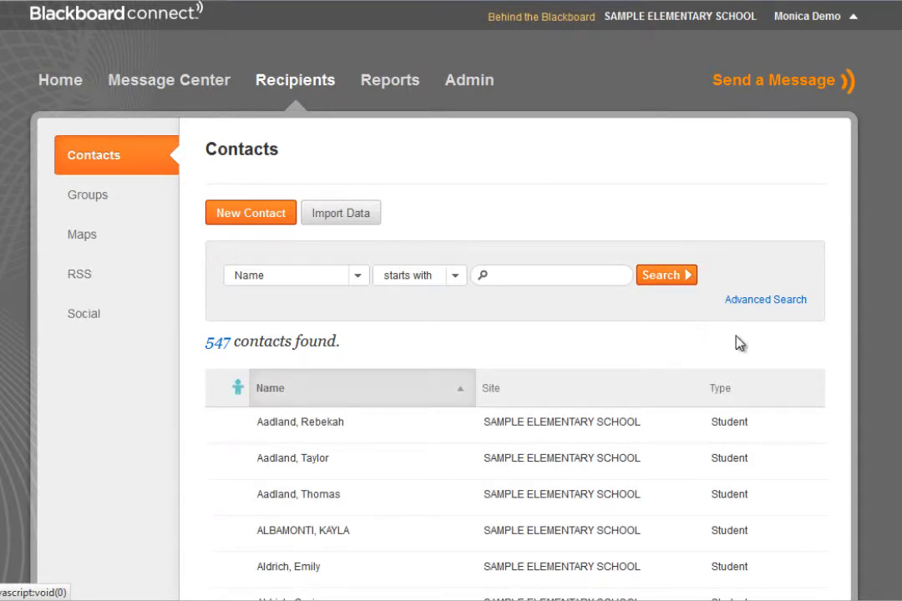
pyautogui.click(781, 305)
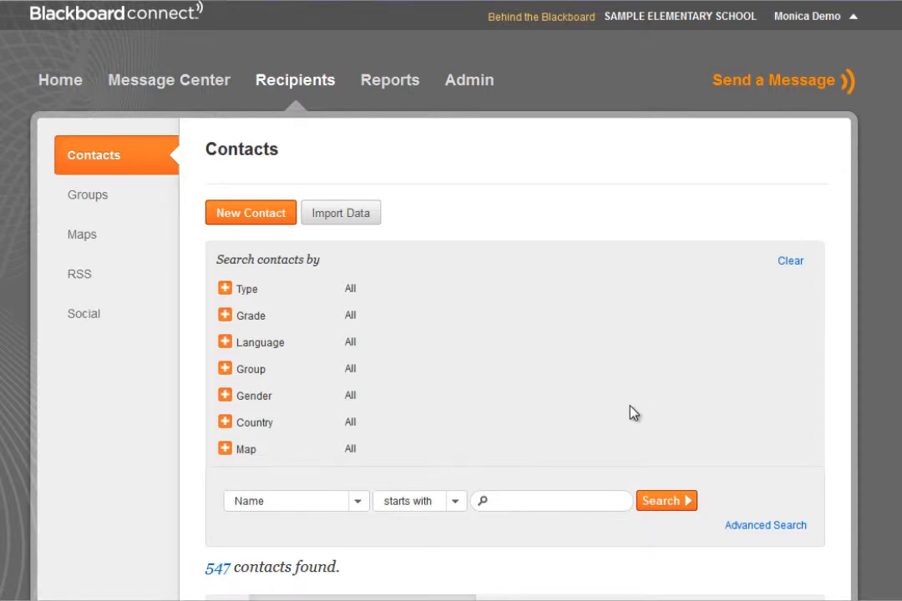
pyautogui.scroll(-2, 633, 412)
pyautogui.click(358, 306)
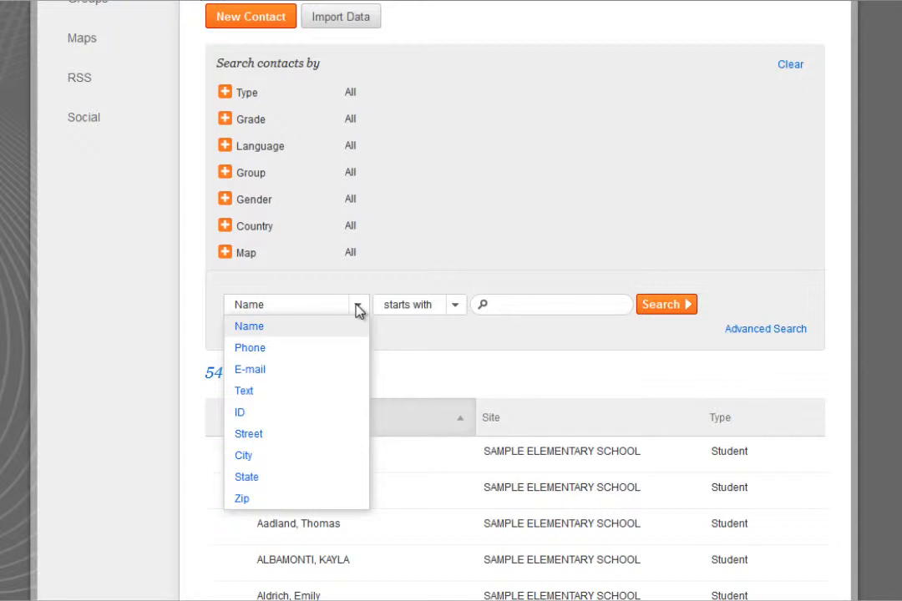
pyautogui.click(358, 308)
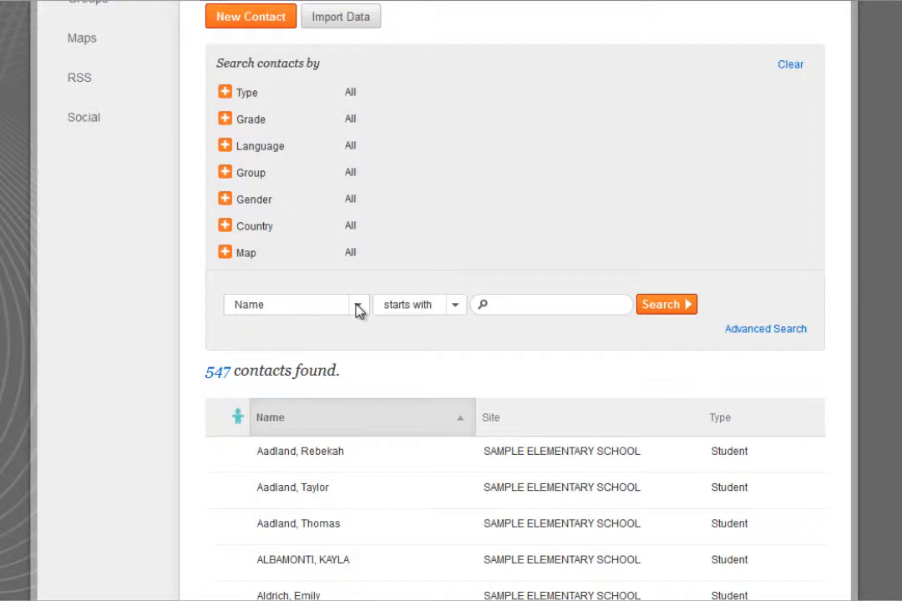
pyautogui.scroll(-1, 358, 309)
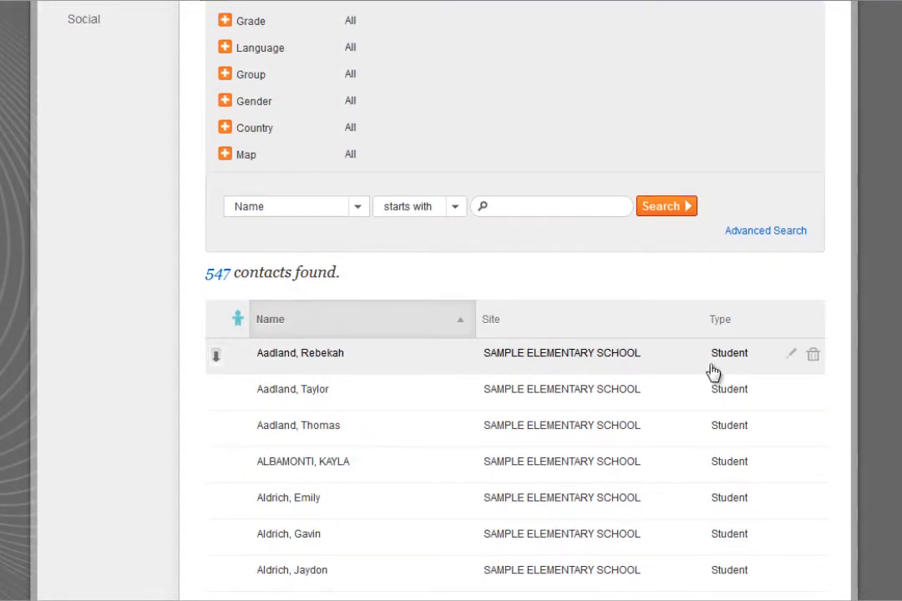
# Open the first student contact for editing and review its contact modes and group associations.
pyautogui.click(791, 357)
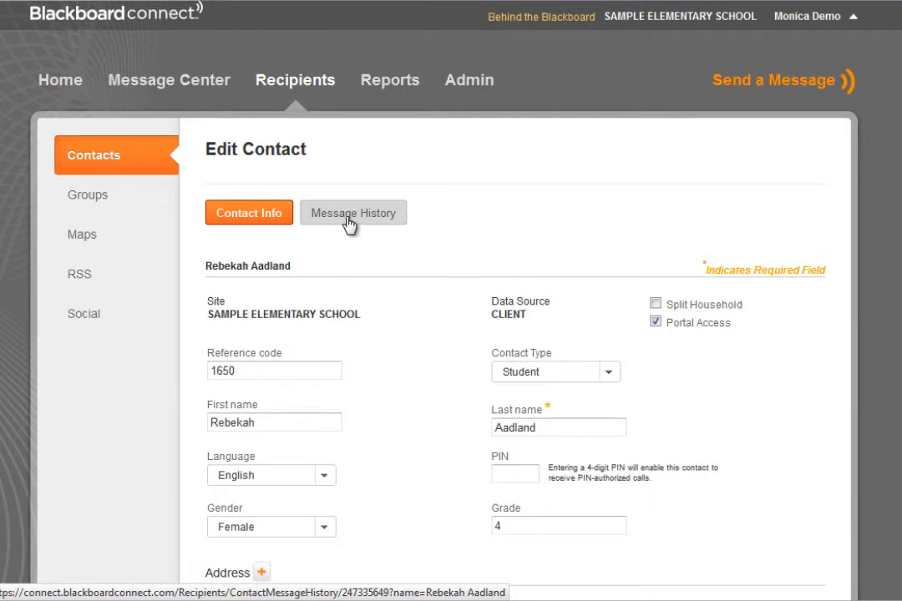
pyautogui.scroll(-2, 349, 224)
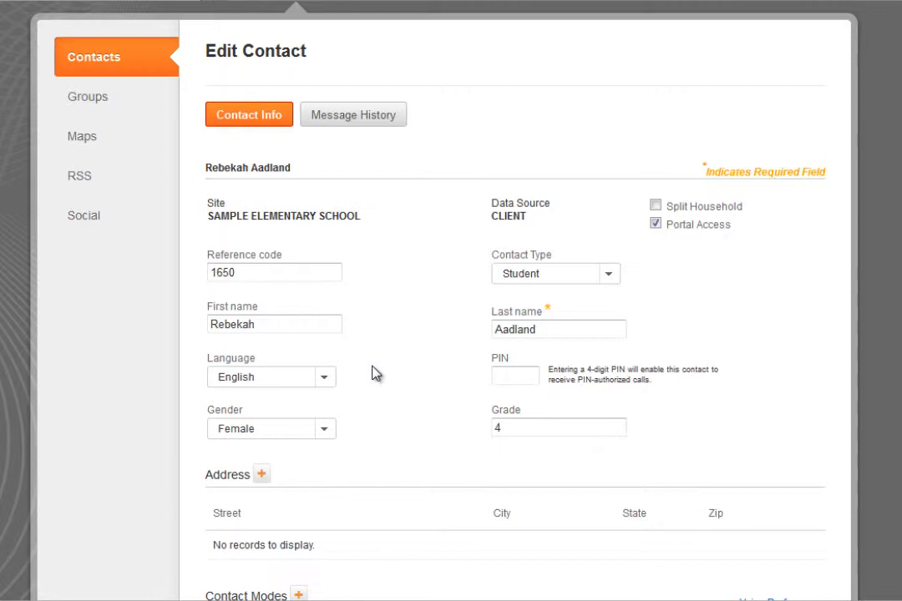
pyautogui.scroll(-5, 373, 373)
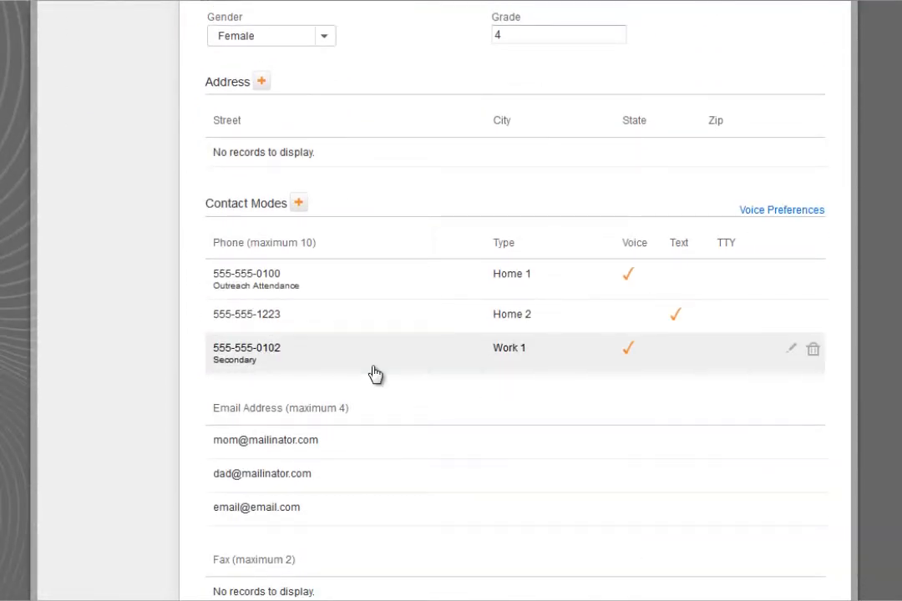
pyautogui.scroll(-4, 374, 373)
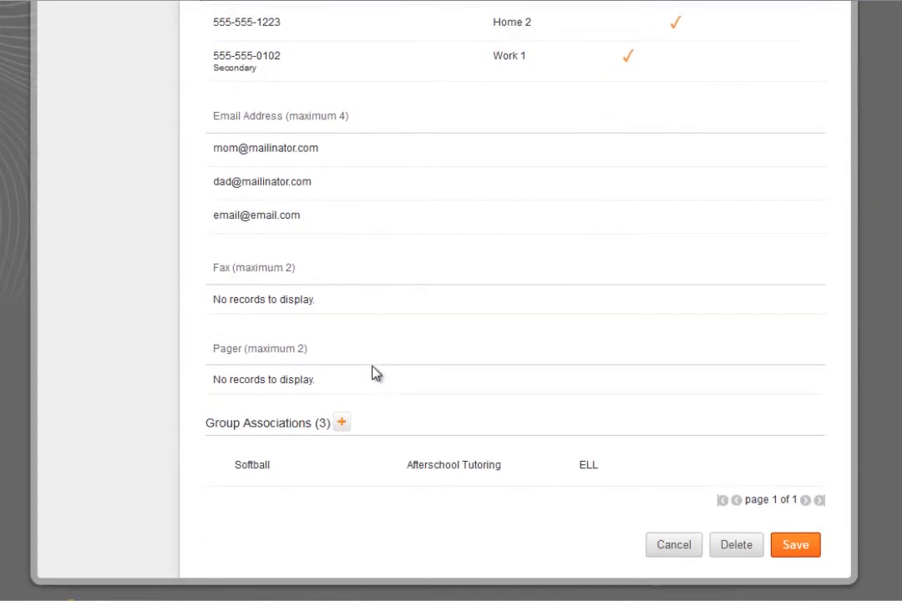
pyautogui.scroll(4, 374, 373)
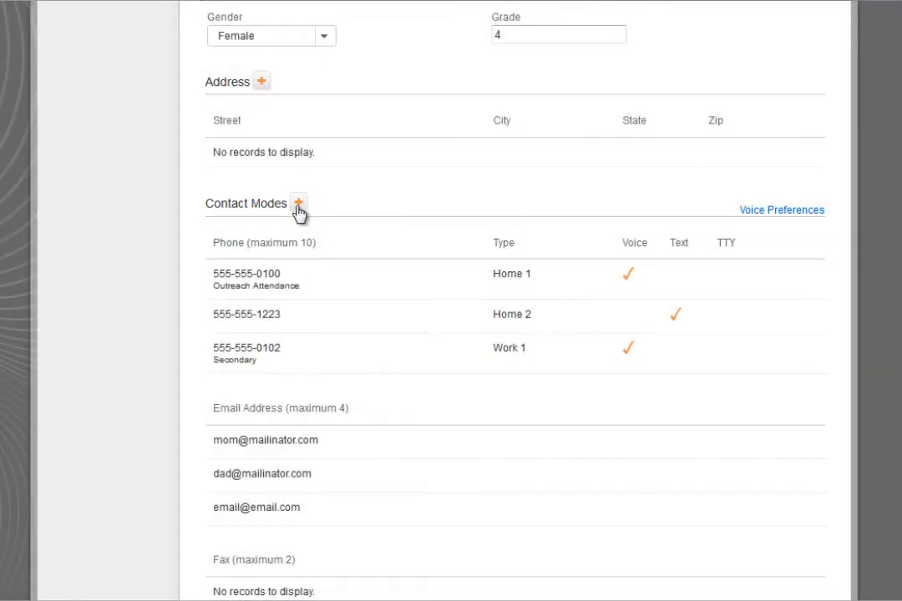
# Add a Home 3 phone contact mode with the contact's phone number and Receive Voice enabled.
pyautogui.click(298, 204)
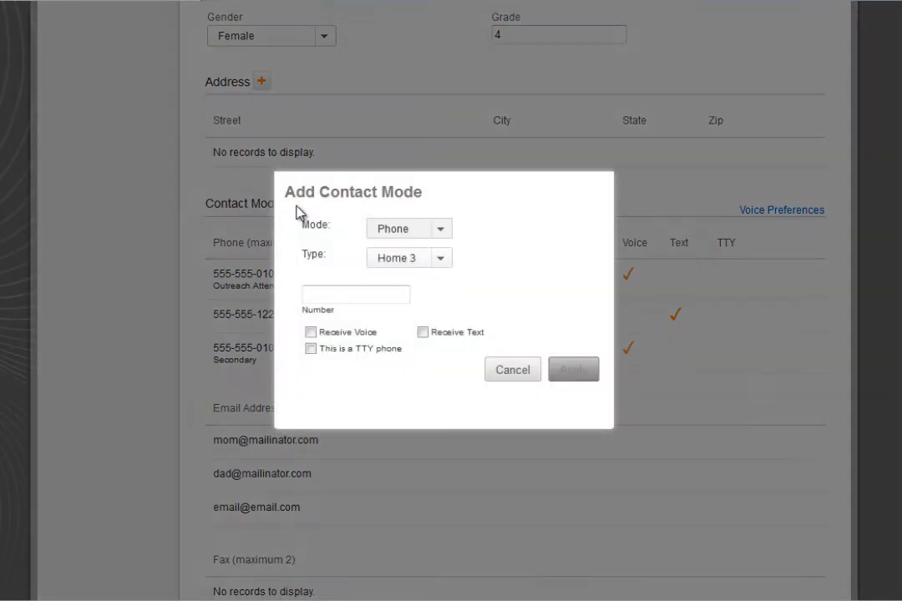
pyautogui.click(444, 264)
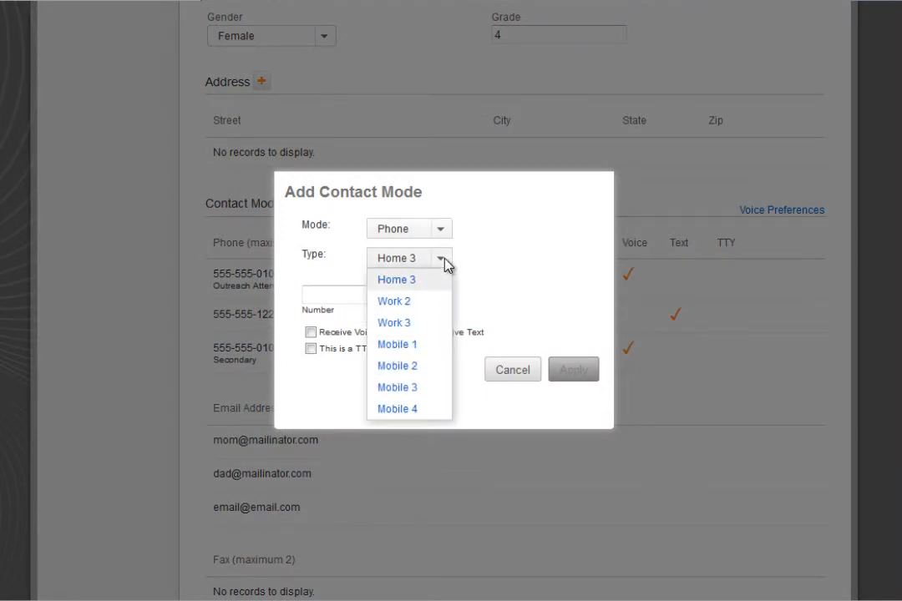
pyautogui.click(444, 264)
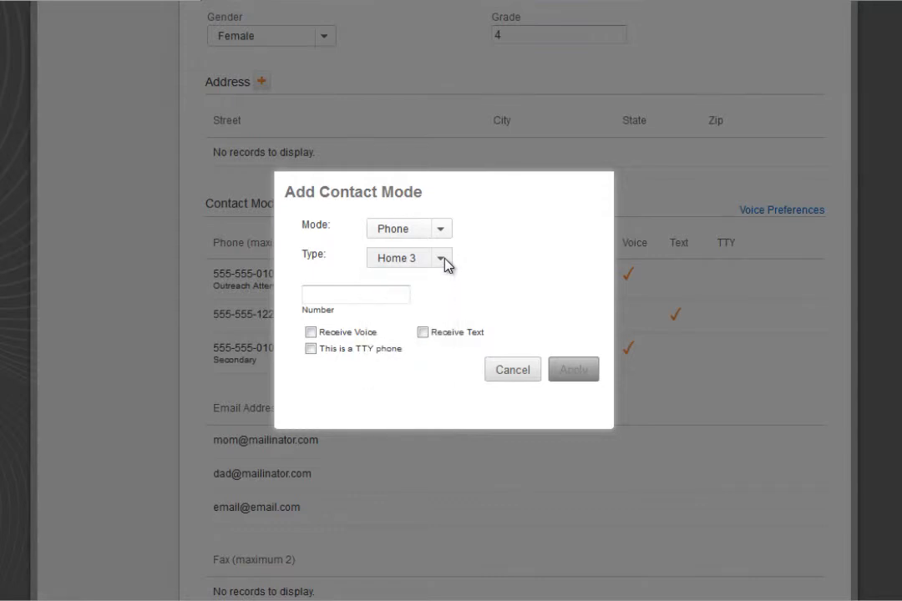
pyautogui.click(376, 295)
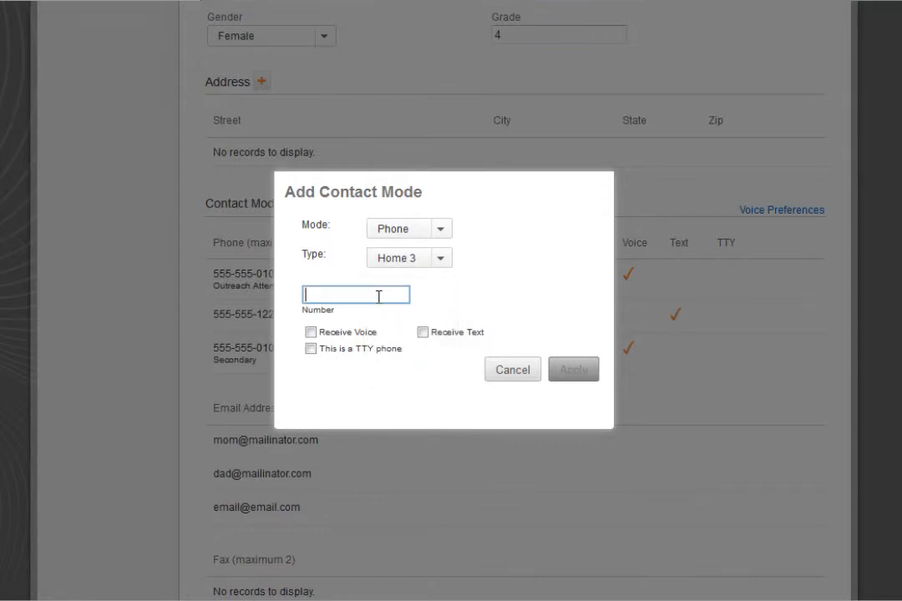
pyautogui.write('9195551212')
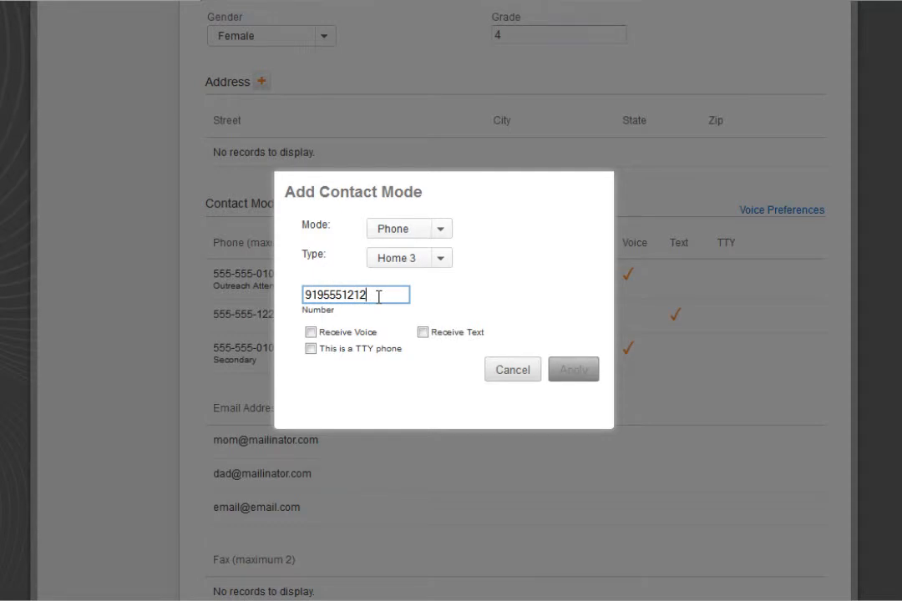
pyautogui.click(311, 333)
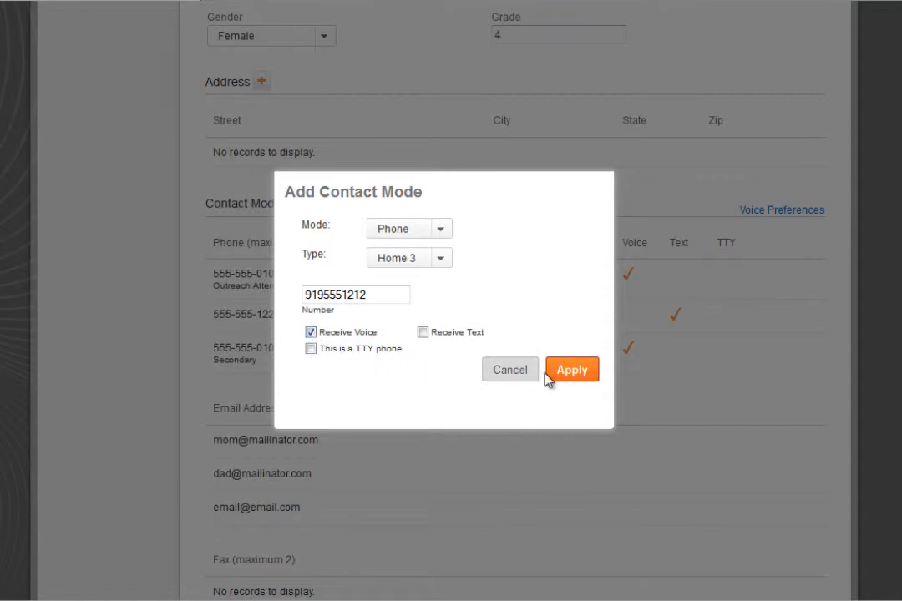
pyautogui.click(567, 378)
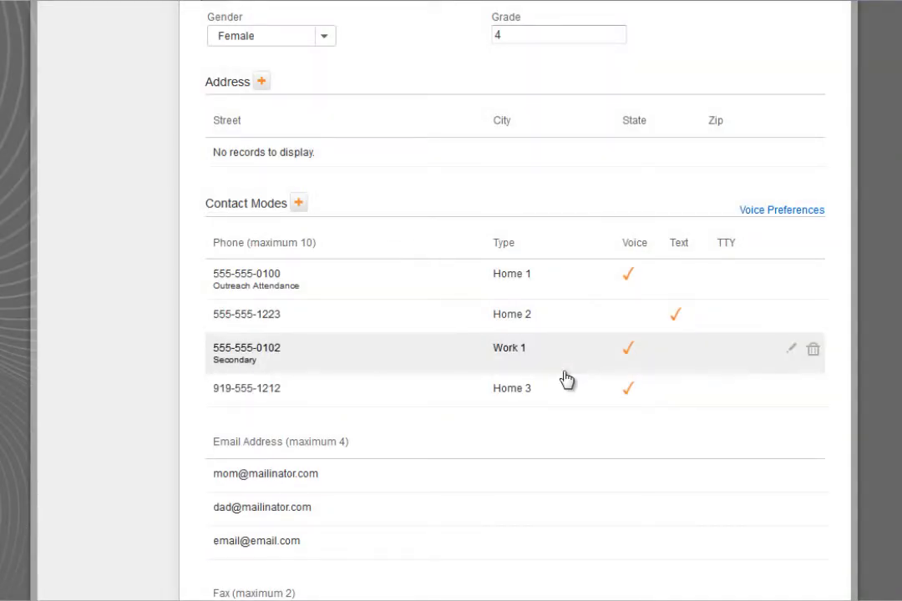
# Add an Email contact mode with the contact's email address.
pyautogui.click(298, 203)
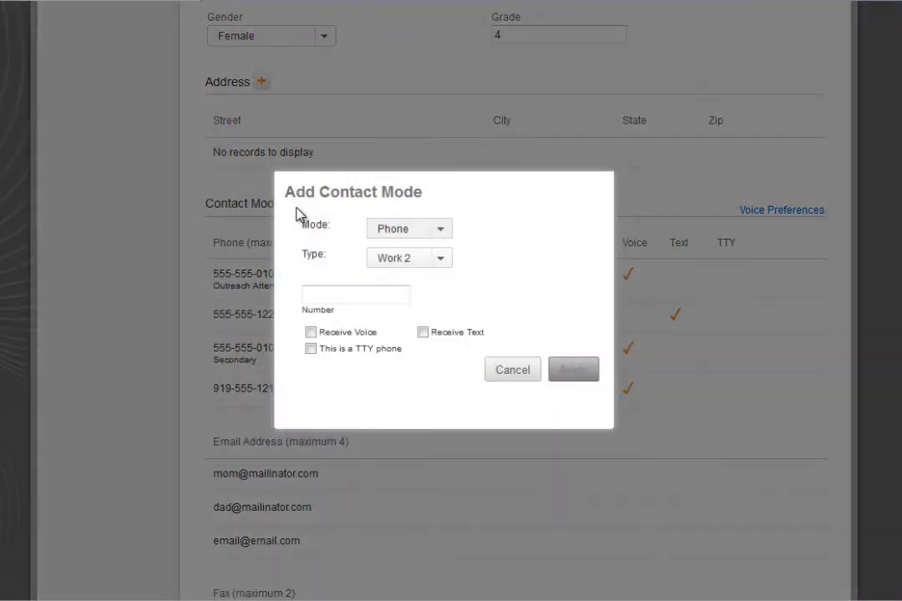
pyautogui.click(395, 232)
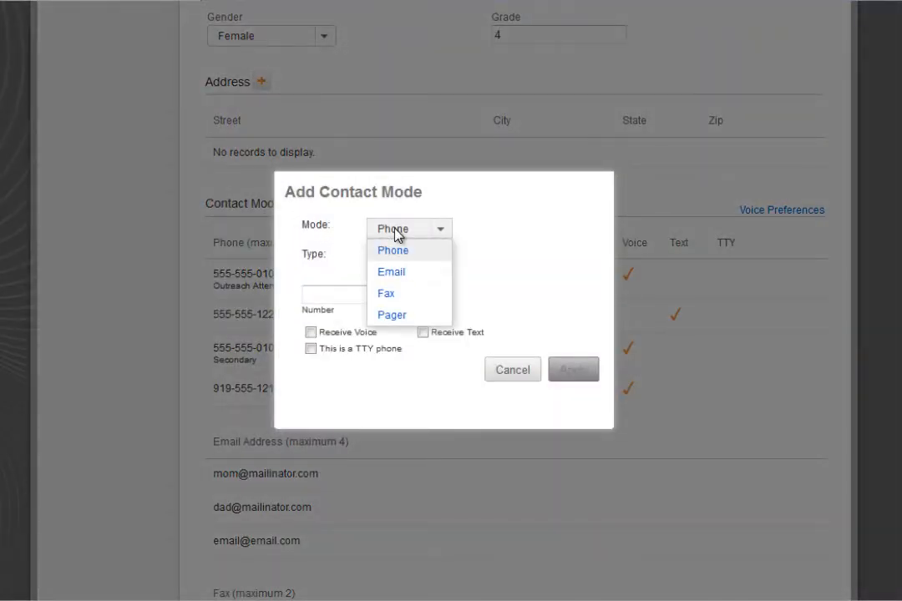
pyautogui.click(399, 274)
pyautogui.click(370, 265)
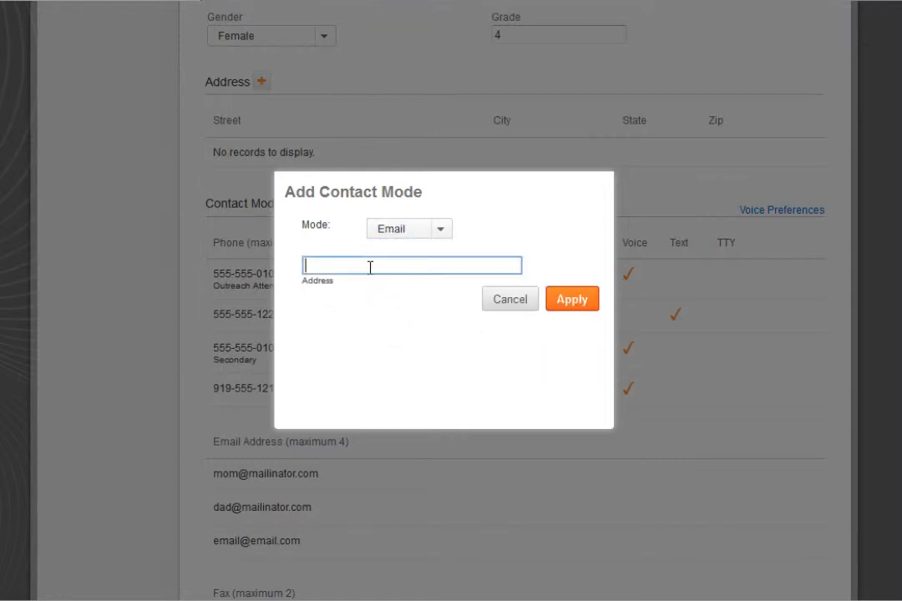
pyautogui.write('mom@fakeemail.com')
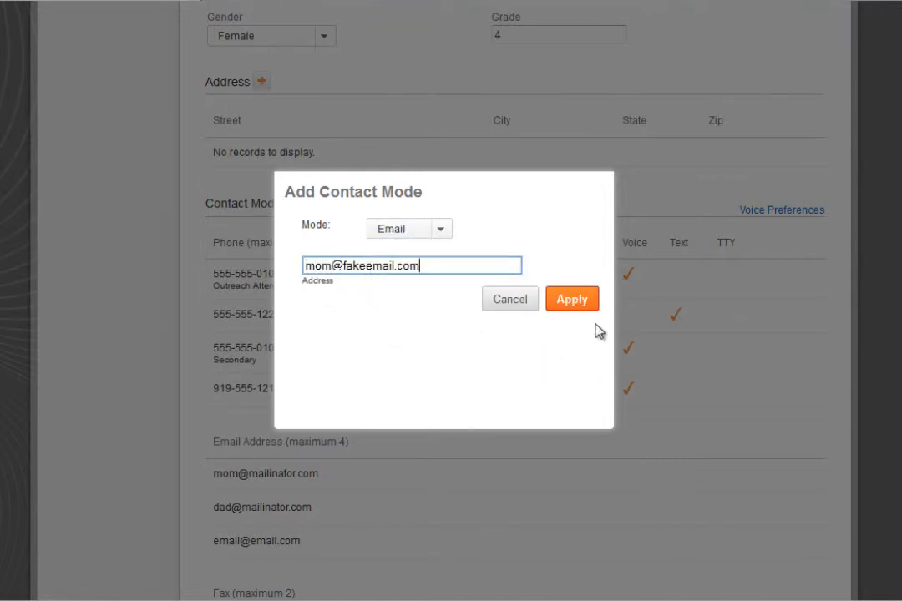
pyautogui.click(572, 299)
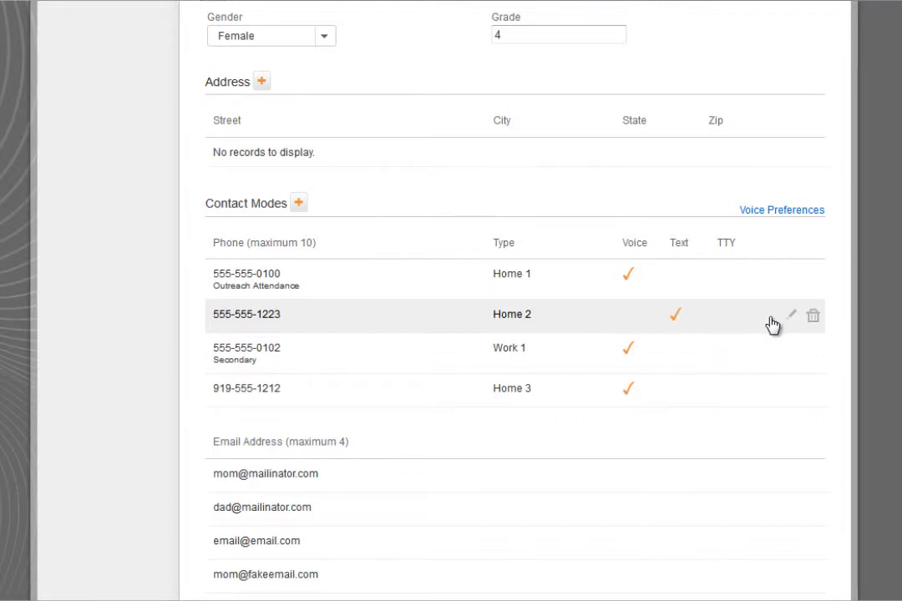
# Edit the Home 2 phone contact mode, changing the number's final digit to 4.
pyautogui.click(791, 318)
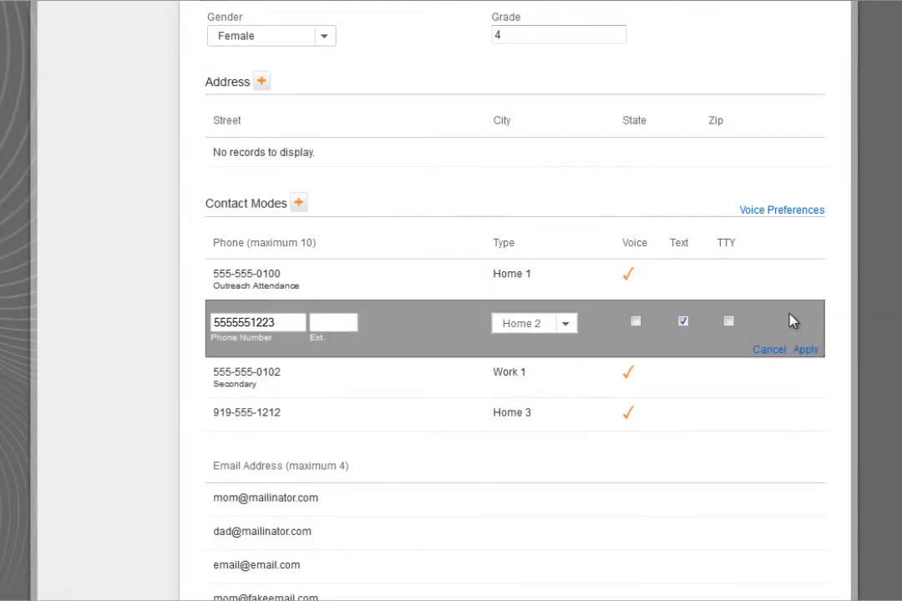
pyautogui.doubleClick(305, 323)
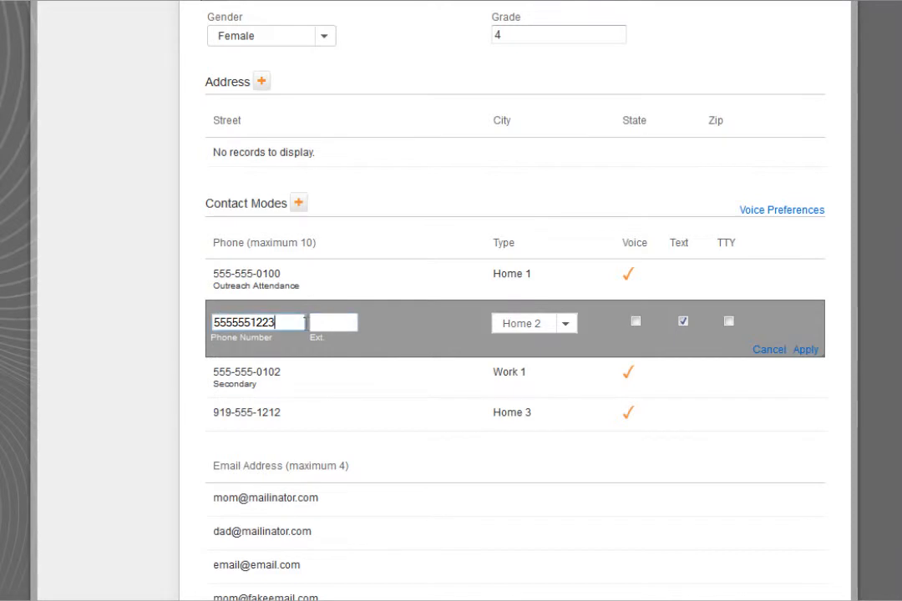
pyautogui.click(305, 322)
pyautogui.press('BackSpace')
pyautogui.write('4')
pyautogui.click(806, 349)
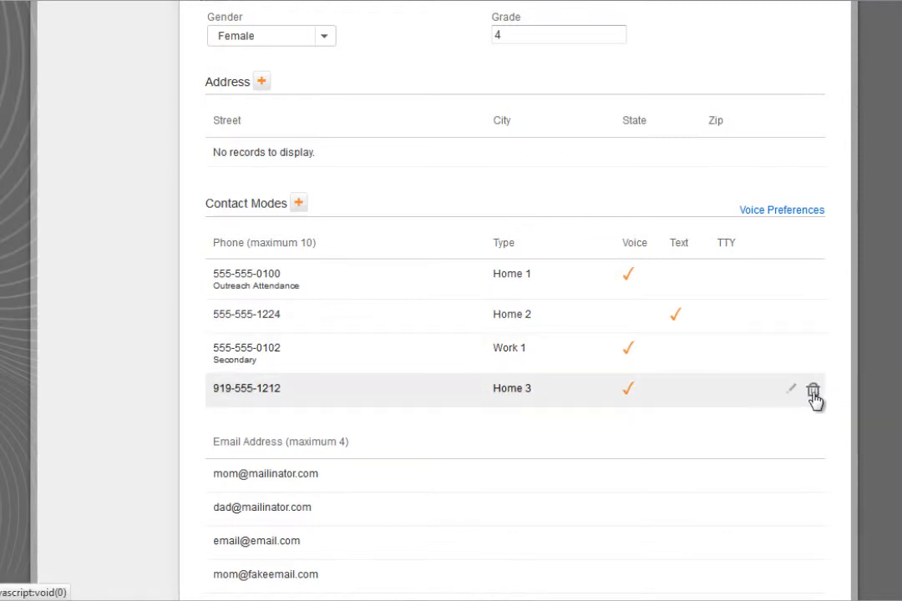
# Delete the Home 3 phone contact mode and apply the voice preferences.
pyautogui.click(812, 392)
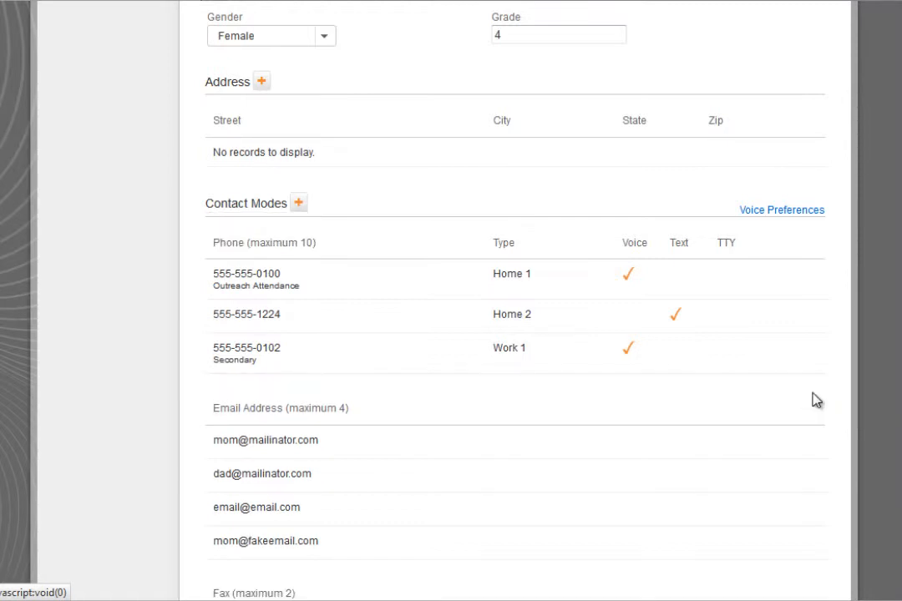
pyautogui.click(789, 213)
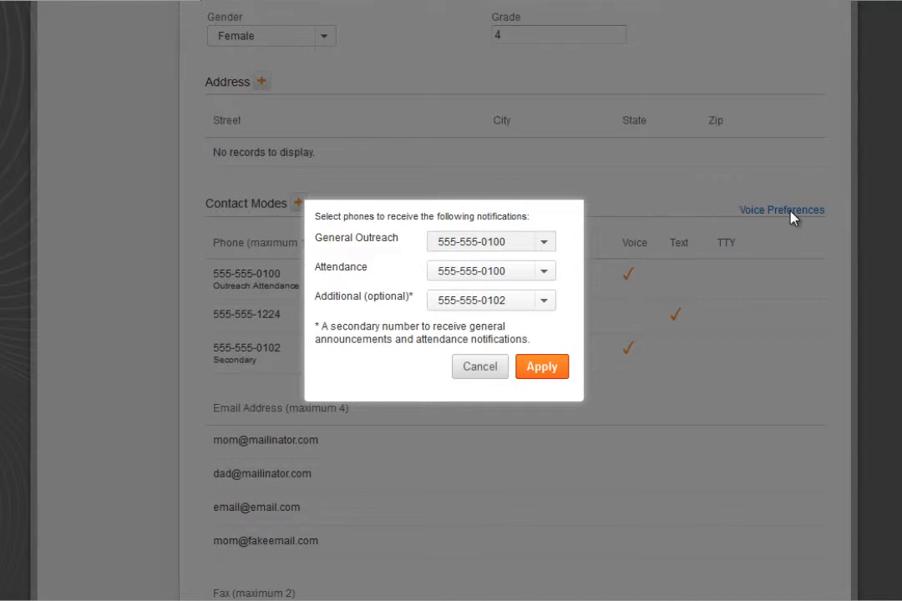
pyautogui.click(541, 369)
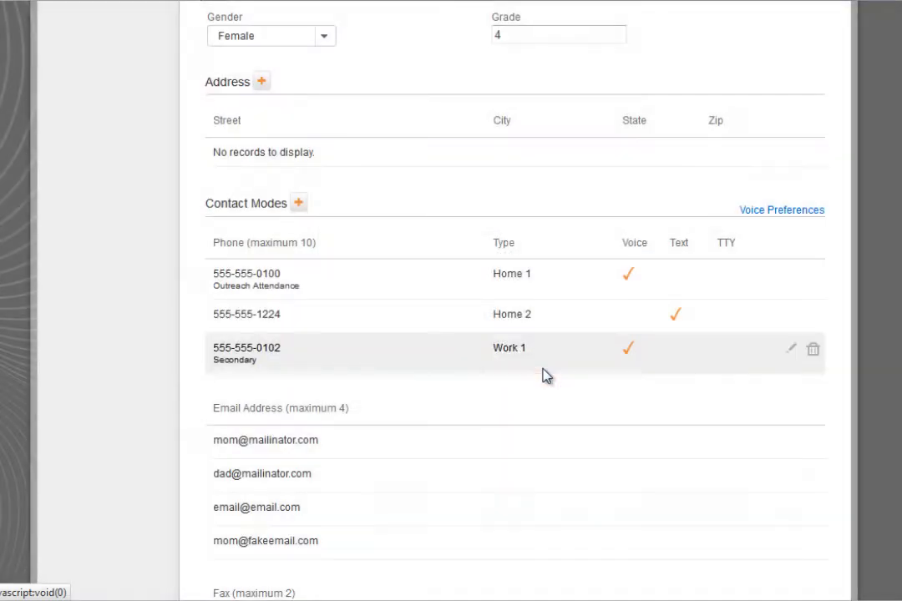
# Remove the ELL group association from the contact.
pyautogui.scroll(-5, 543, 375)
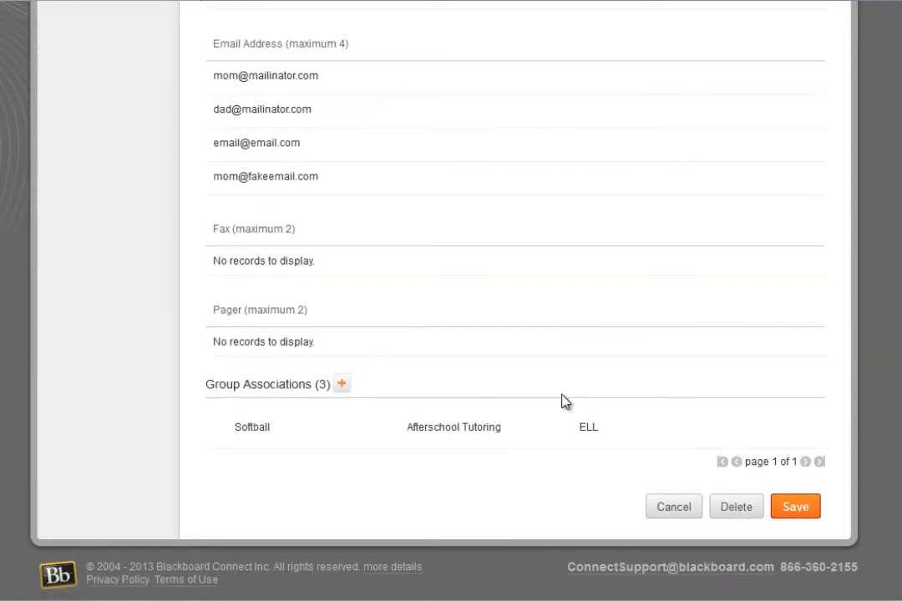
pyautogui.moveTo(594, 434)
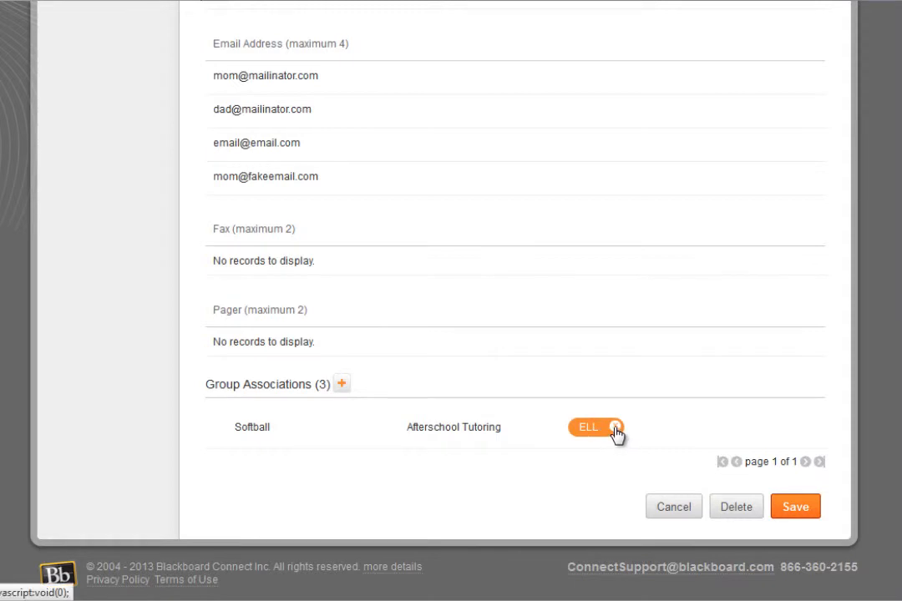
pyautogui.click(616, 427)
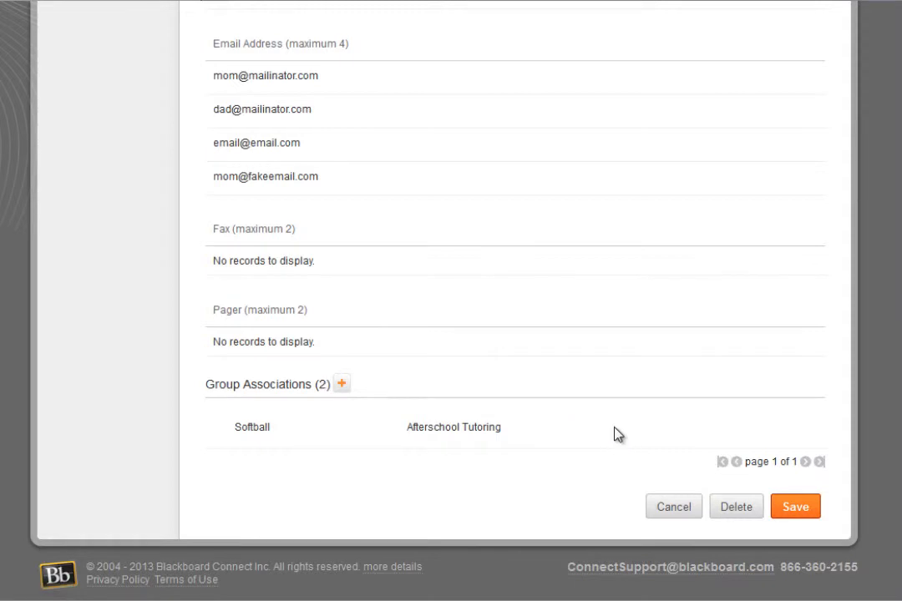
# Assign the ELL group to the contact again and save the contact.
pyautogui.click(343, 386)
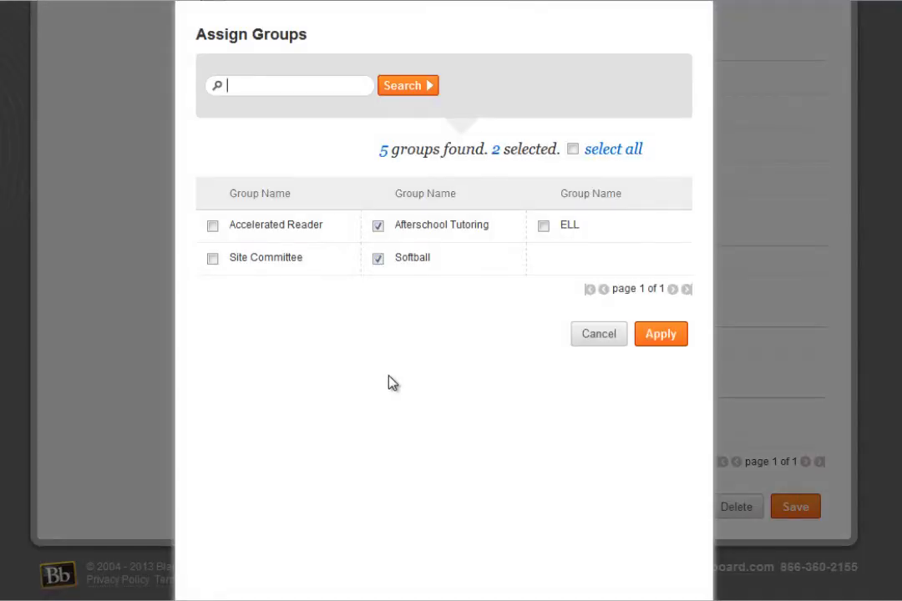
pyautogui.click(543, 226)
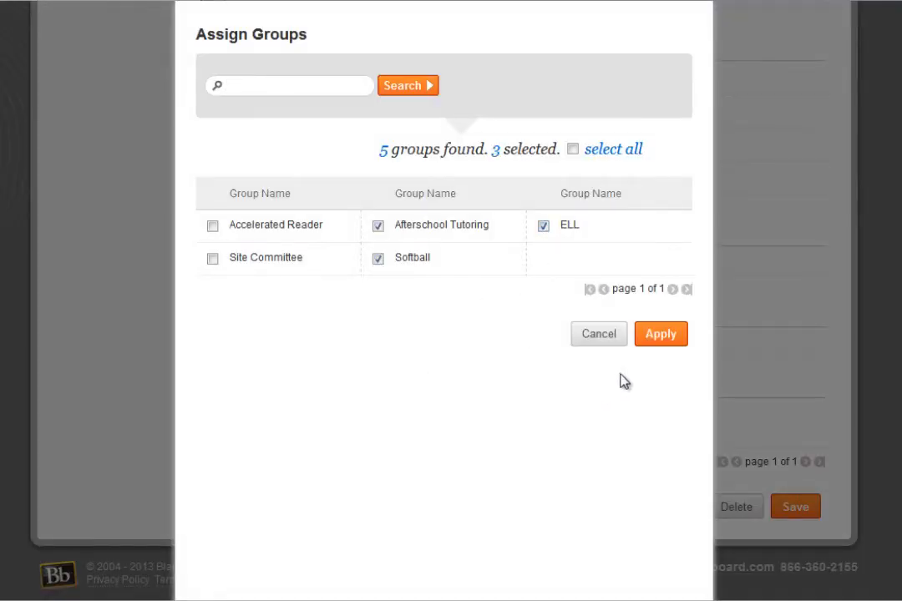
pyautogui.click(658, 338)
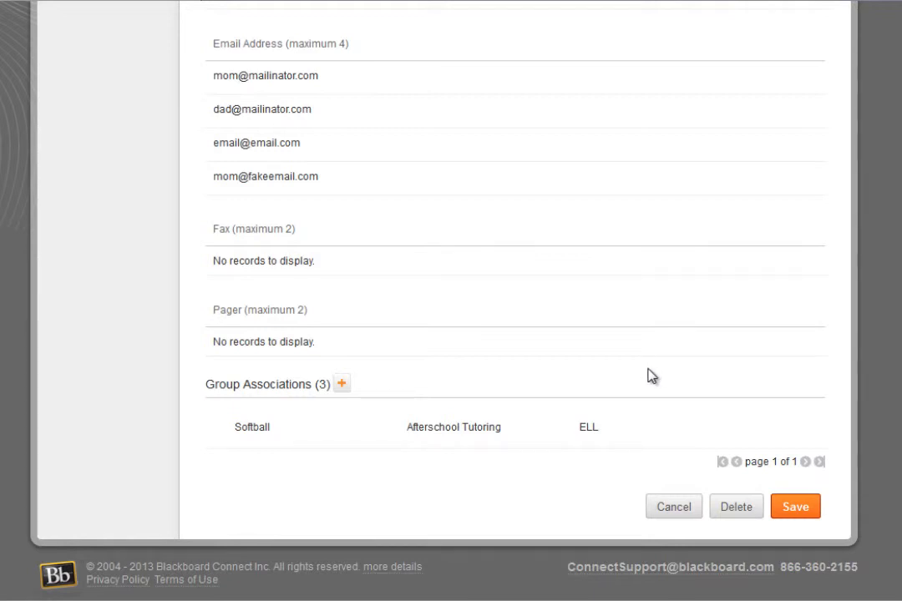
pyautogui.click(803, 511)
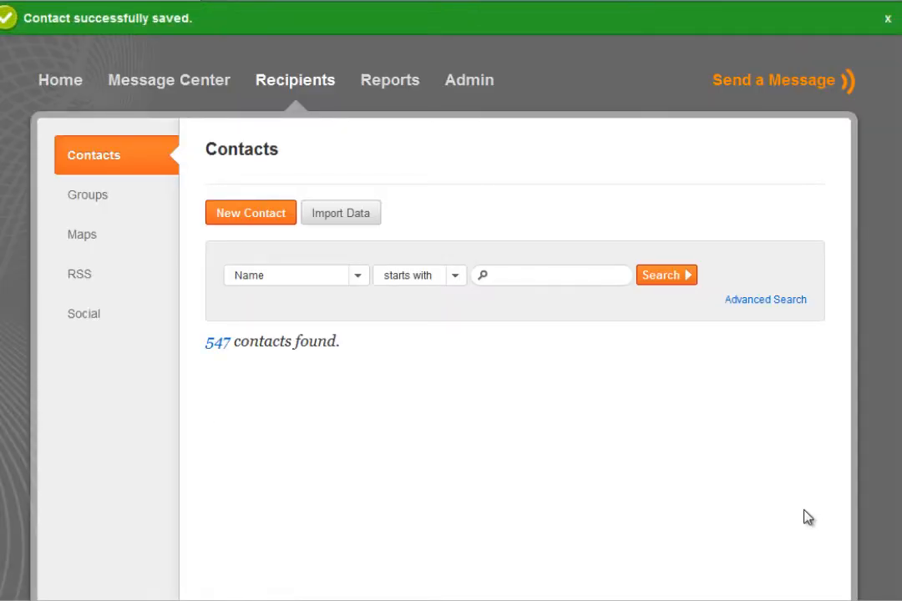